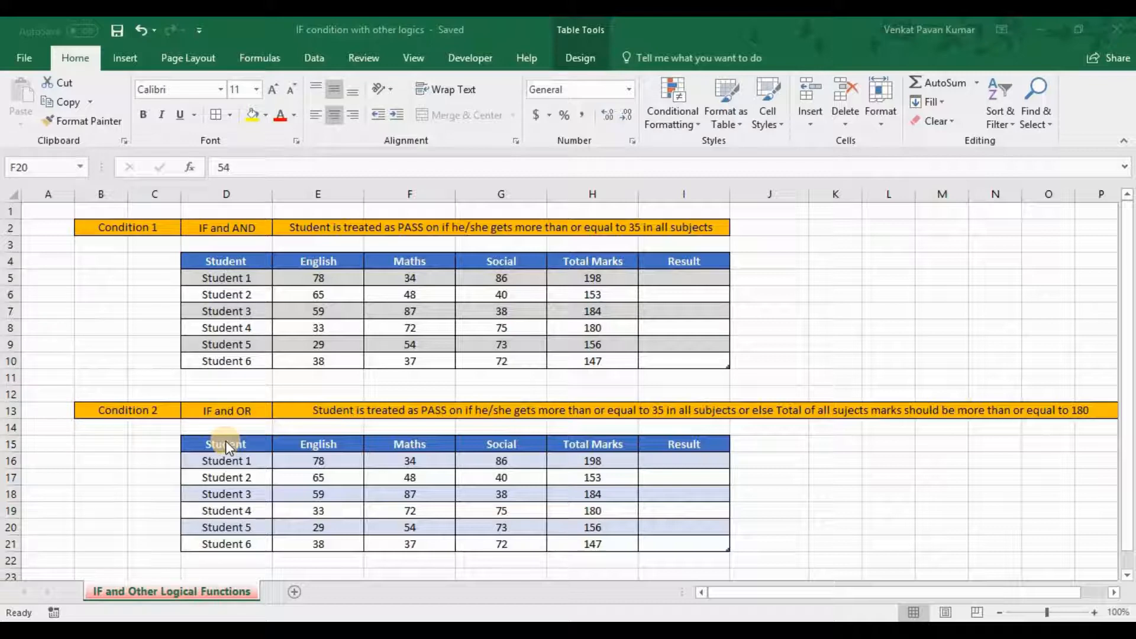
Examine the Condition 1 rule, its student marks table and the formula behind Student 1's Total Marks.
left_click(101, 269)
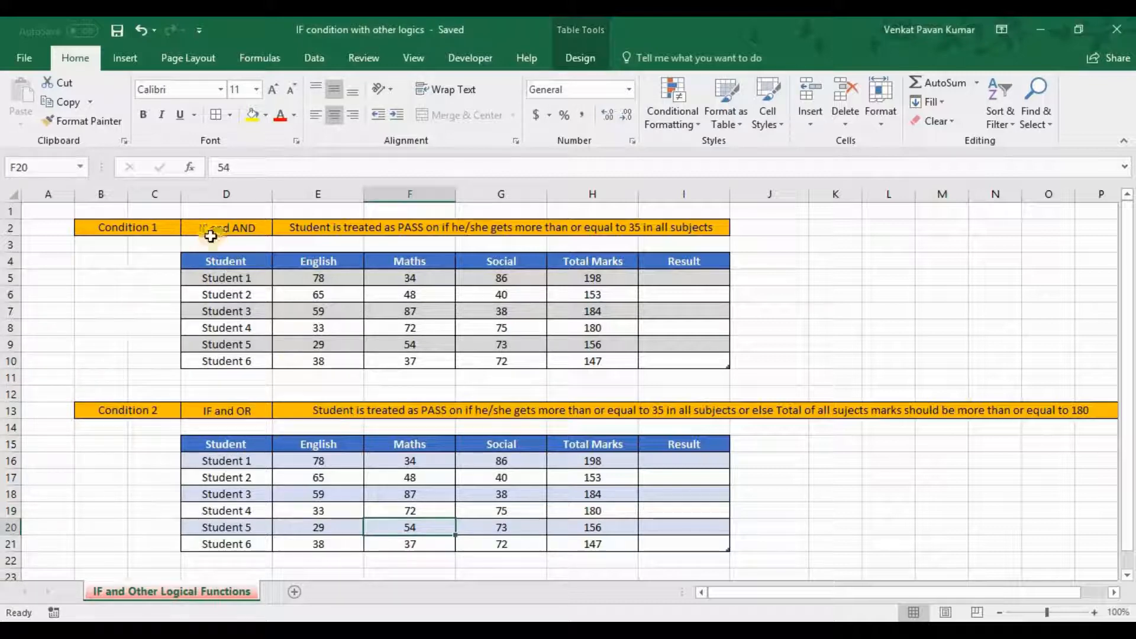
left_click(211, 236)
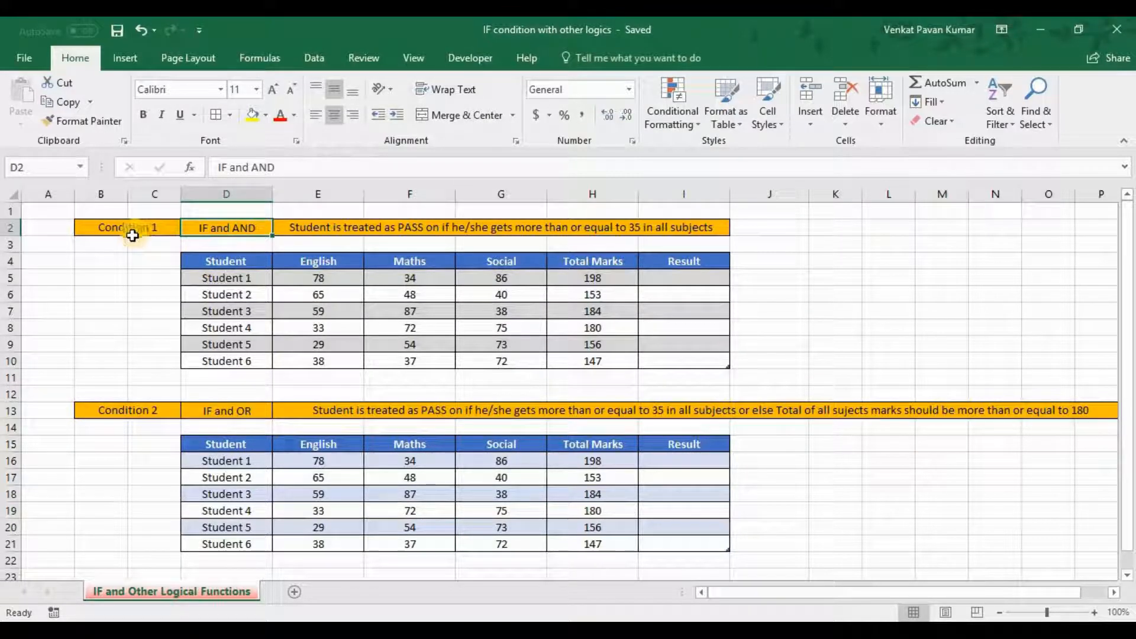
left_click(314, 229)
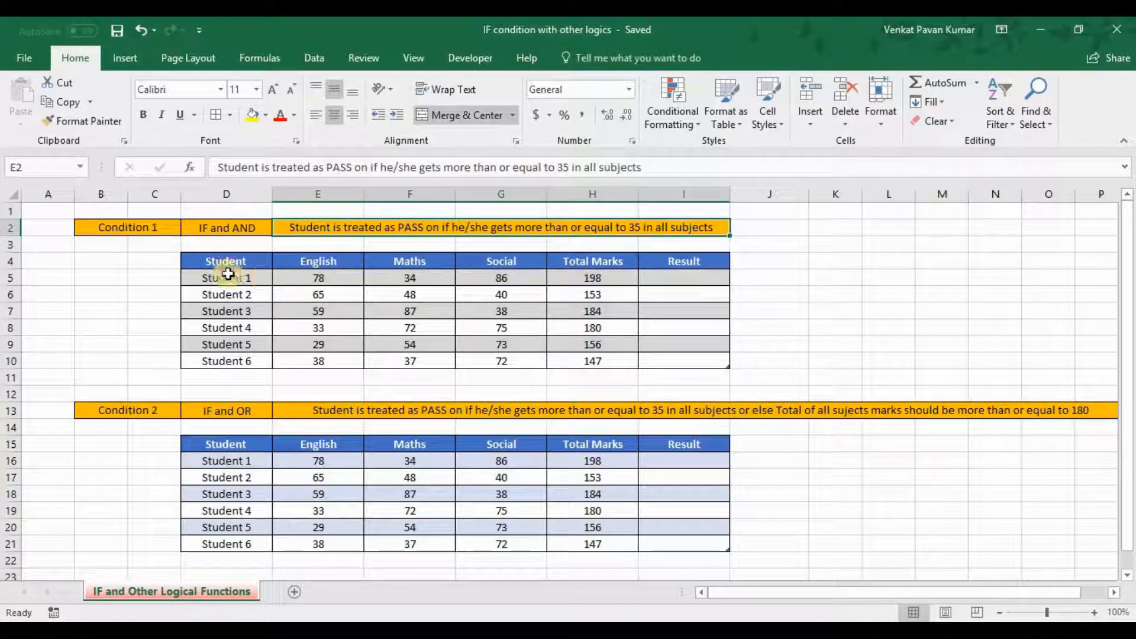
left_click_drag(218, 261, 227, 361)
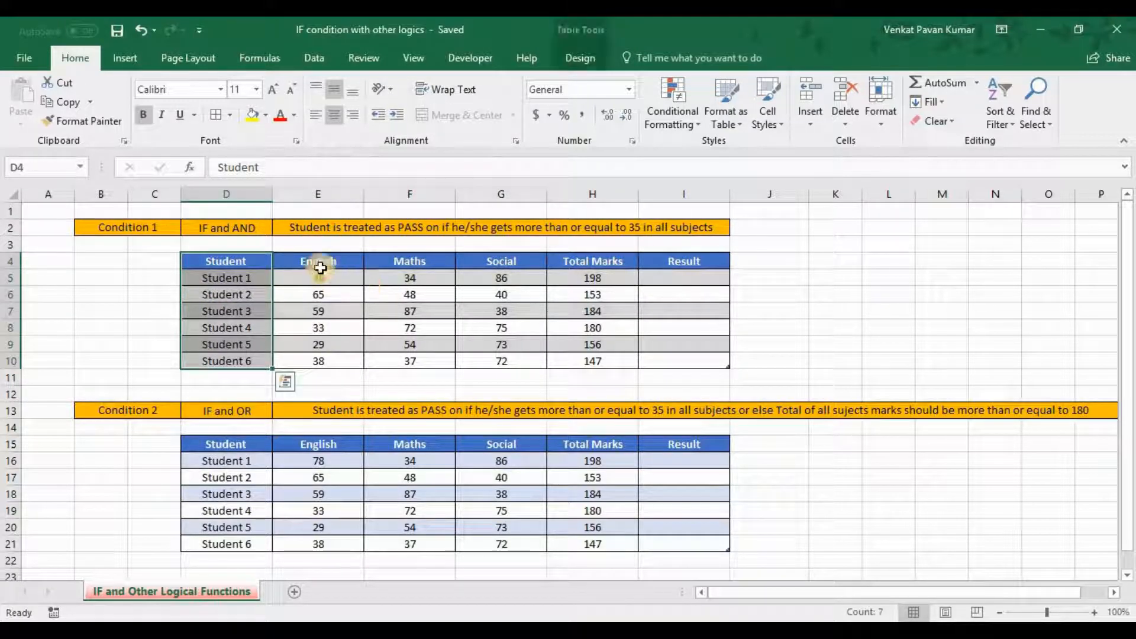
left_click_drag(320, 268, 486, 261)
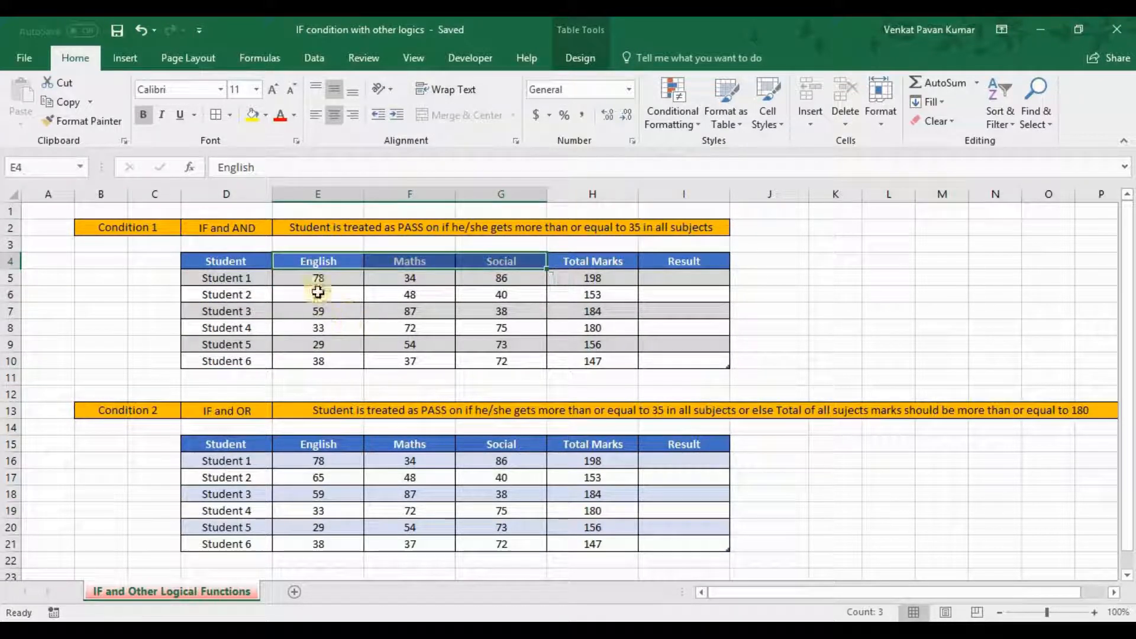
left_click_drag(329, 273, 547, 339)
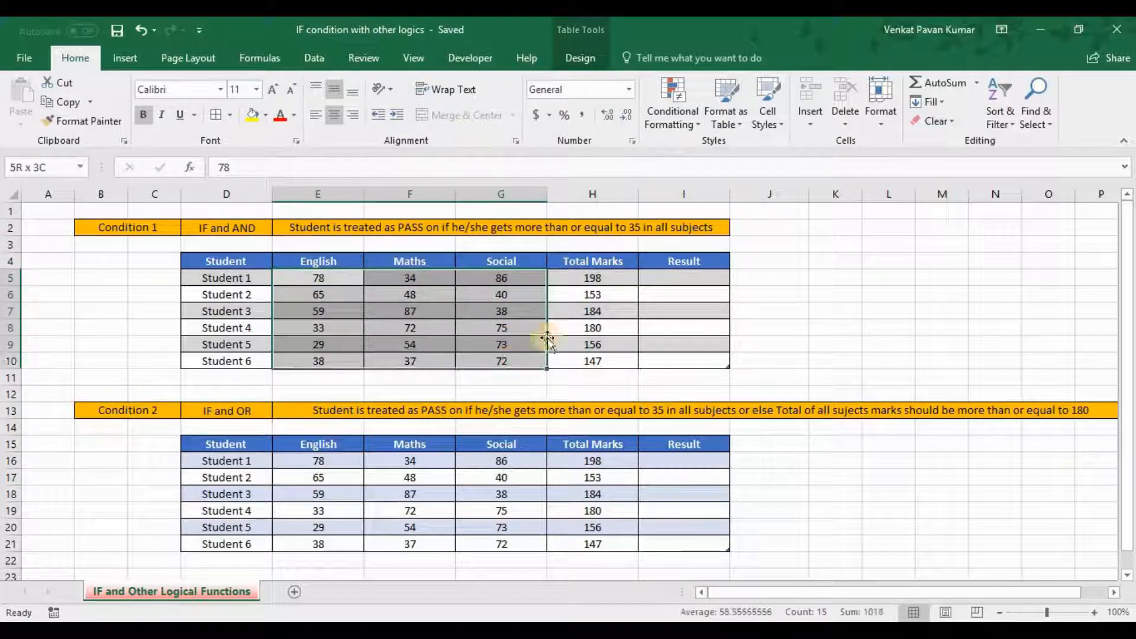
left_click_drag(589, 262, 580, 362)
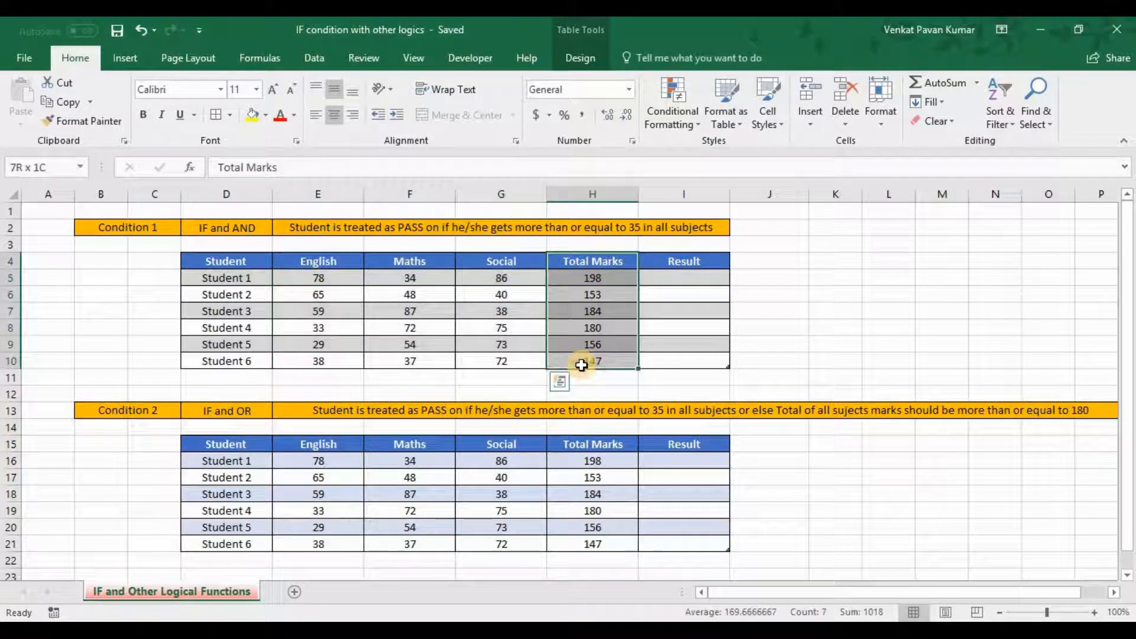
left_click(582, 282)
double_click(585, 281)
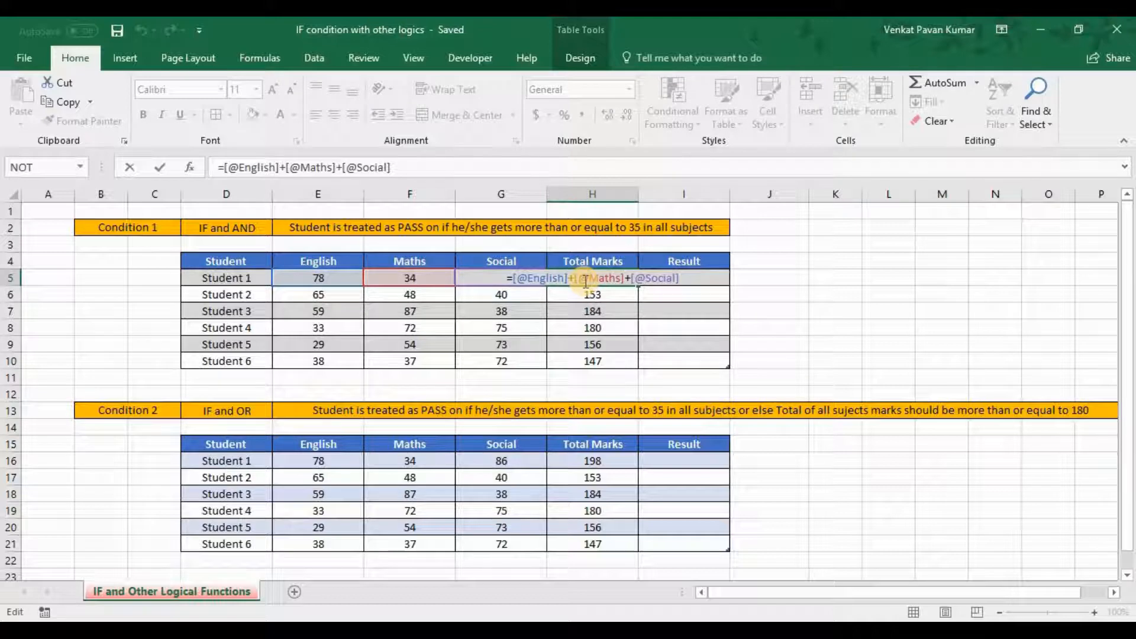
key("Return")
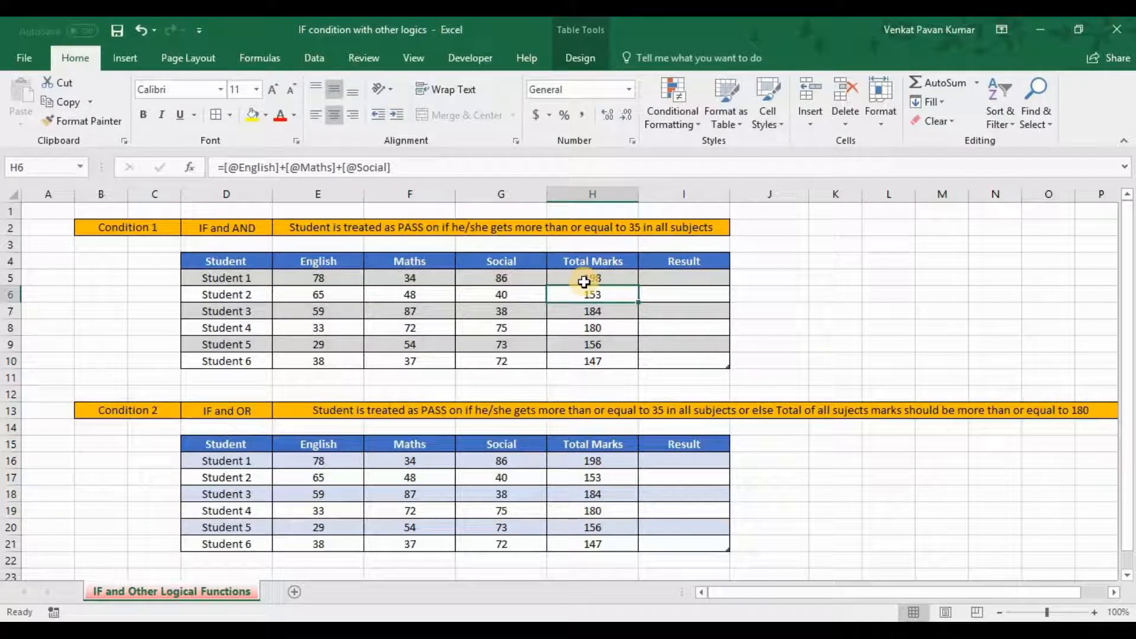
Remove the word "on" after PASS from the Condition 1 description in E2.
left_click(376, 227)
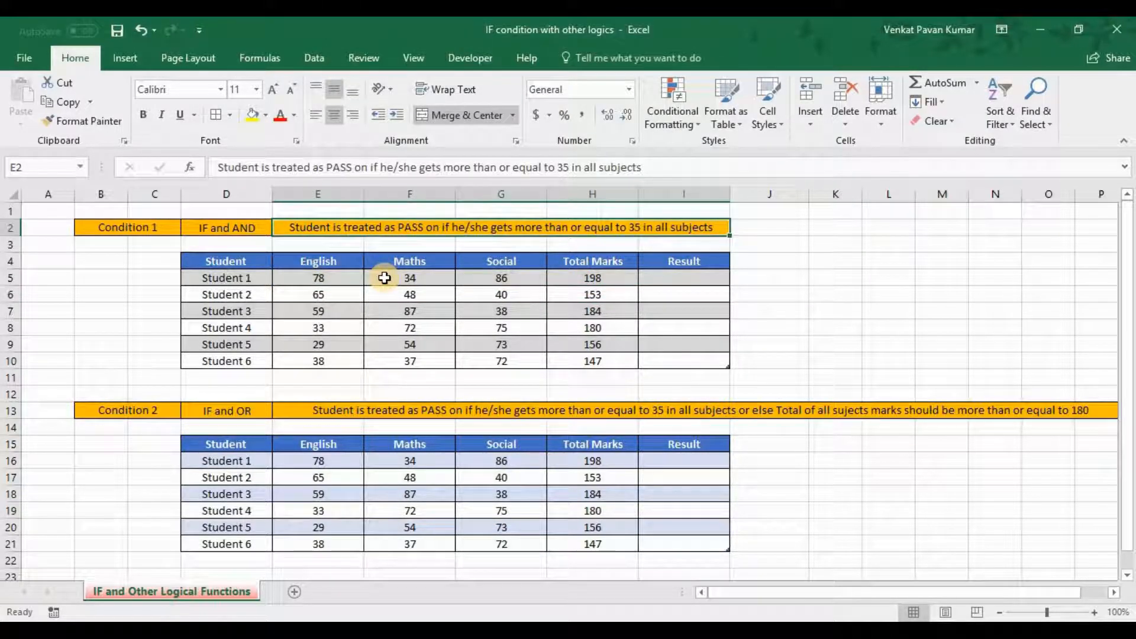
double_click(440, 226)
key("BackSpace")
key("BackSpace")
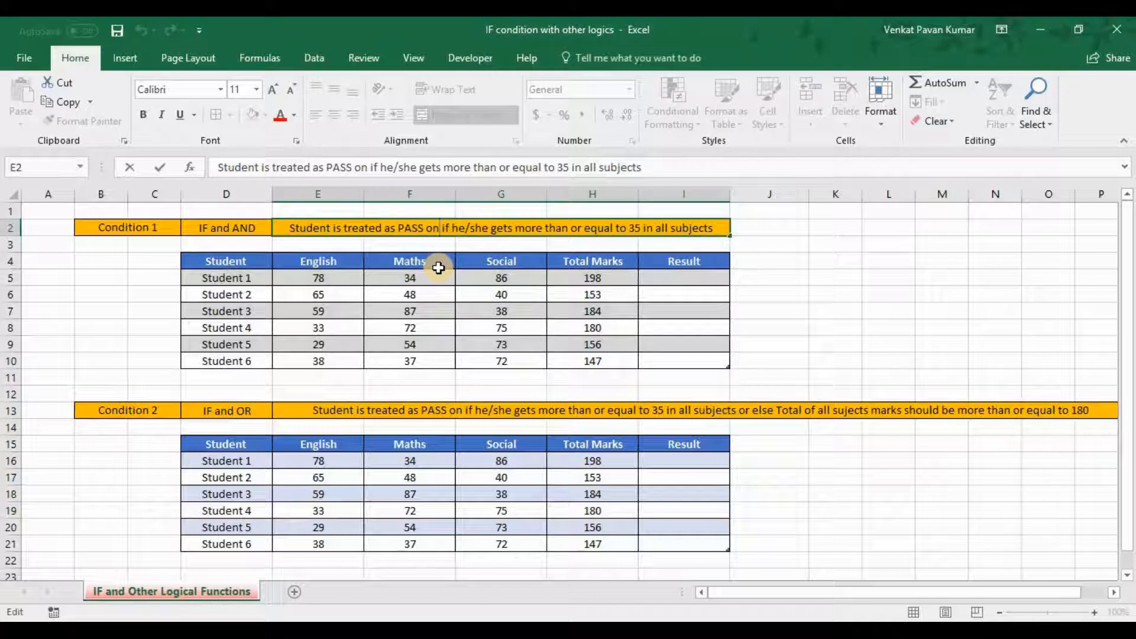
key("BackSpace")
key("Return")
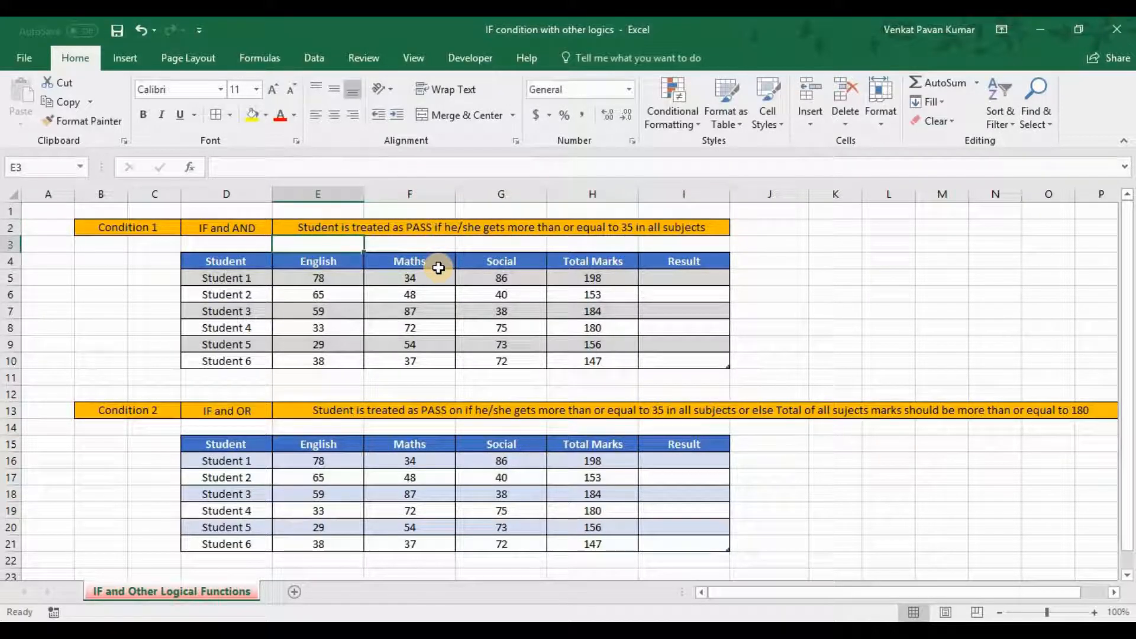
Select Student 1's empty Result cell, I5, in the Condition 1 table.
key("Up")
key("Down")
key("Down")
key("Down")
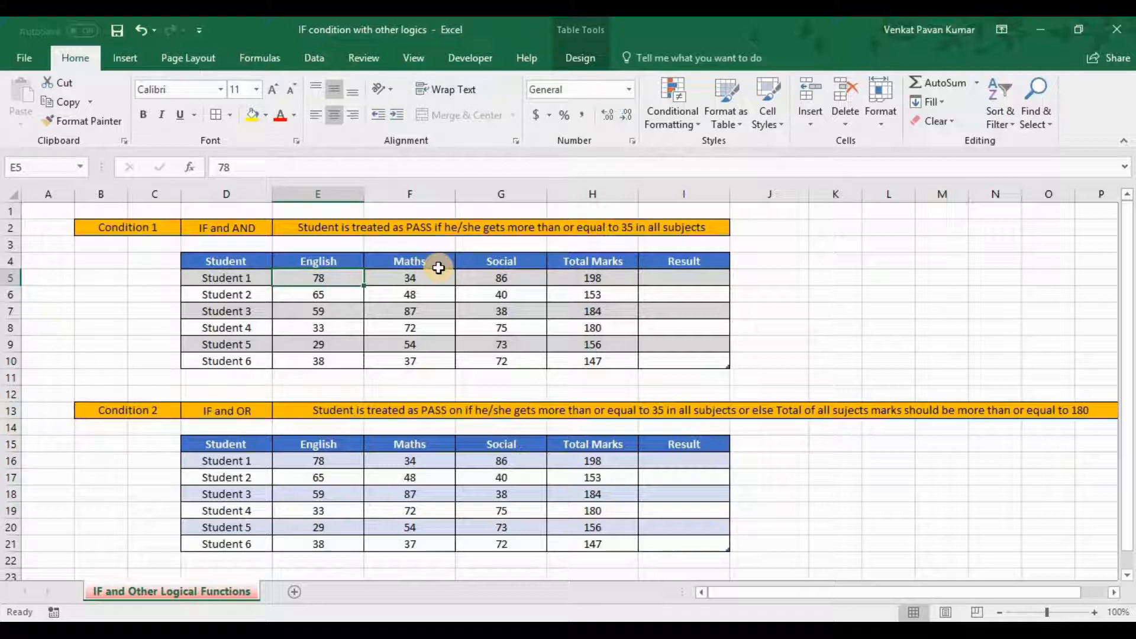
key("Right")
key("Right")
key("Right")
key("Right")
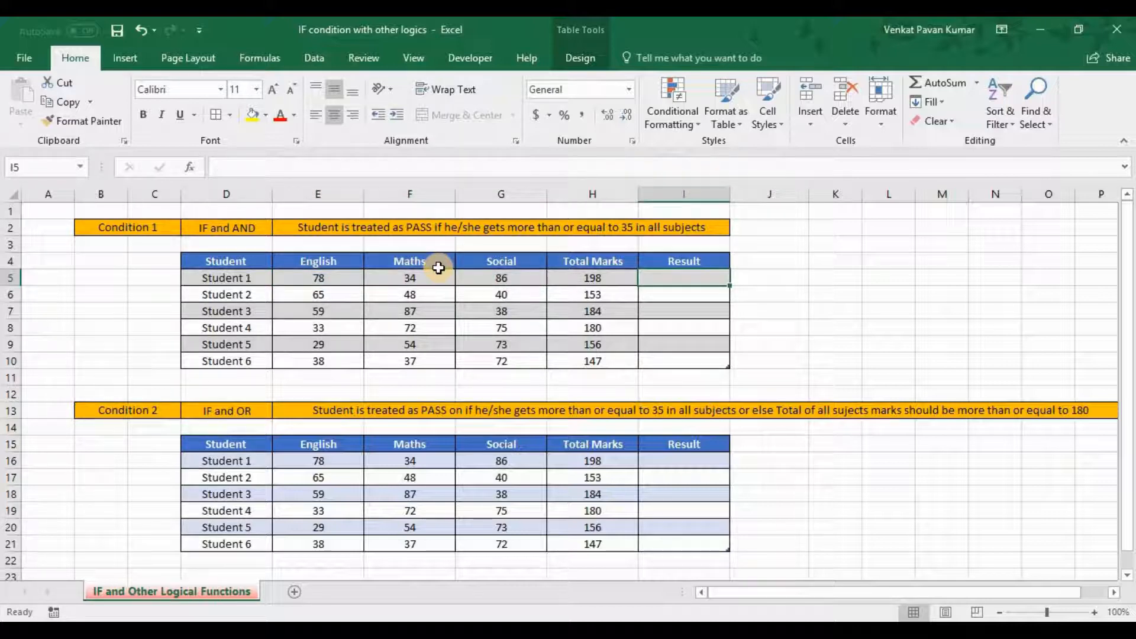
type("=iuf")
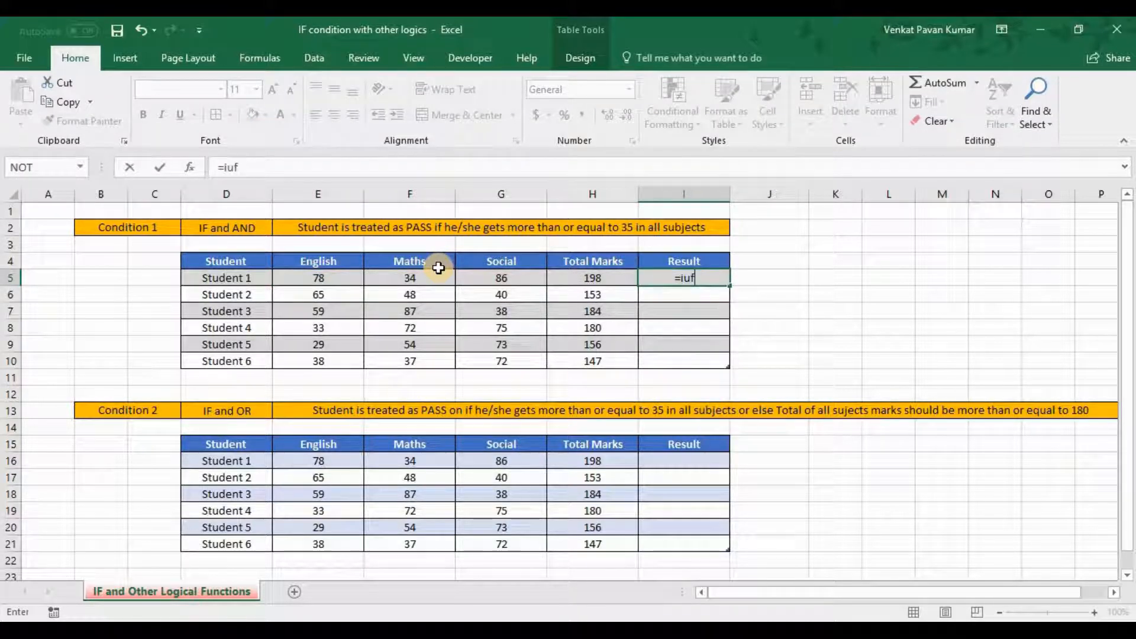
key("Tab")
key("shift+Tab")
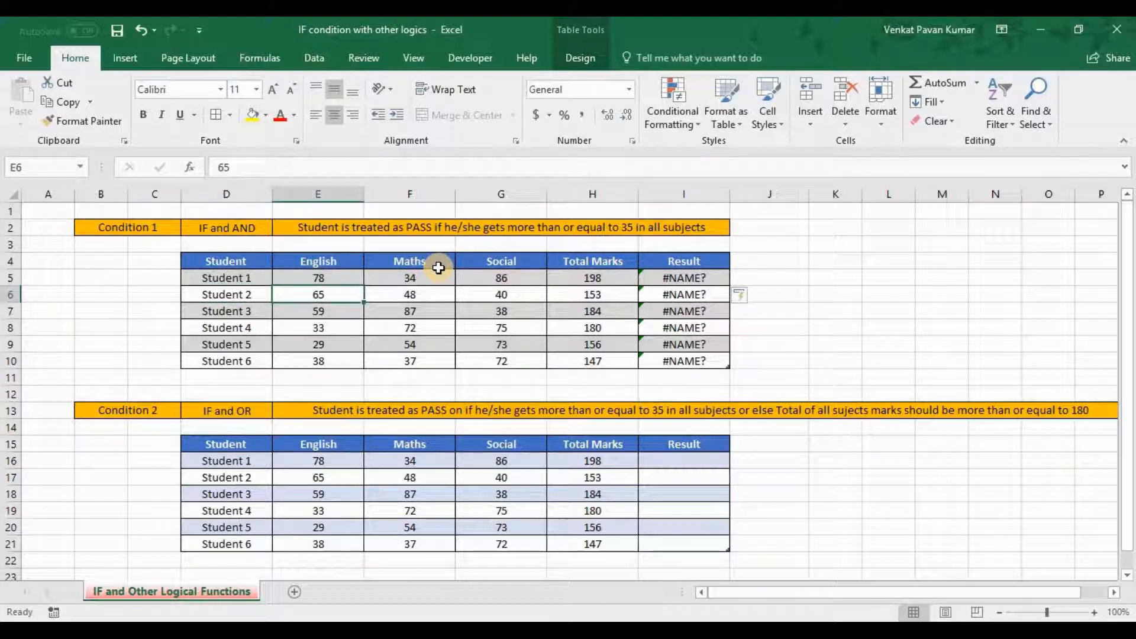
key("ctrl+z")
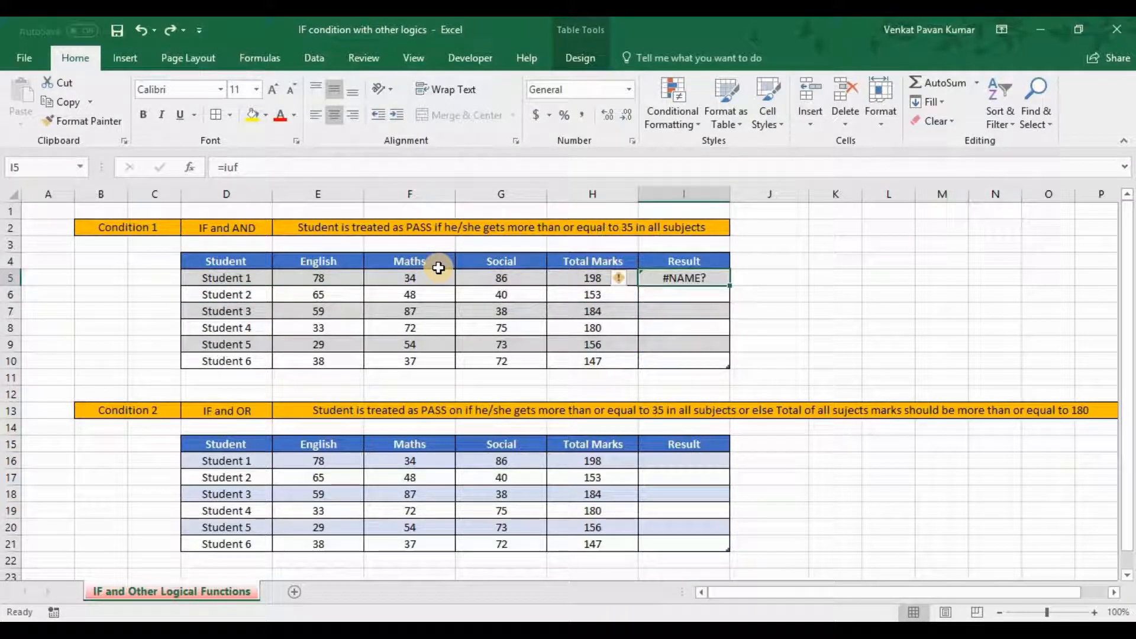
Start an IF formula in I5 with an AND test requiring Student 1's English, Maths and Social marks each to be >=35.
type("=i")
key("Tab")
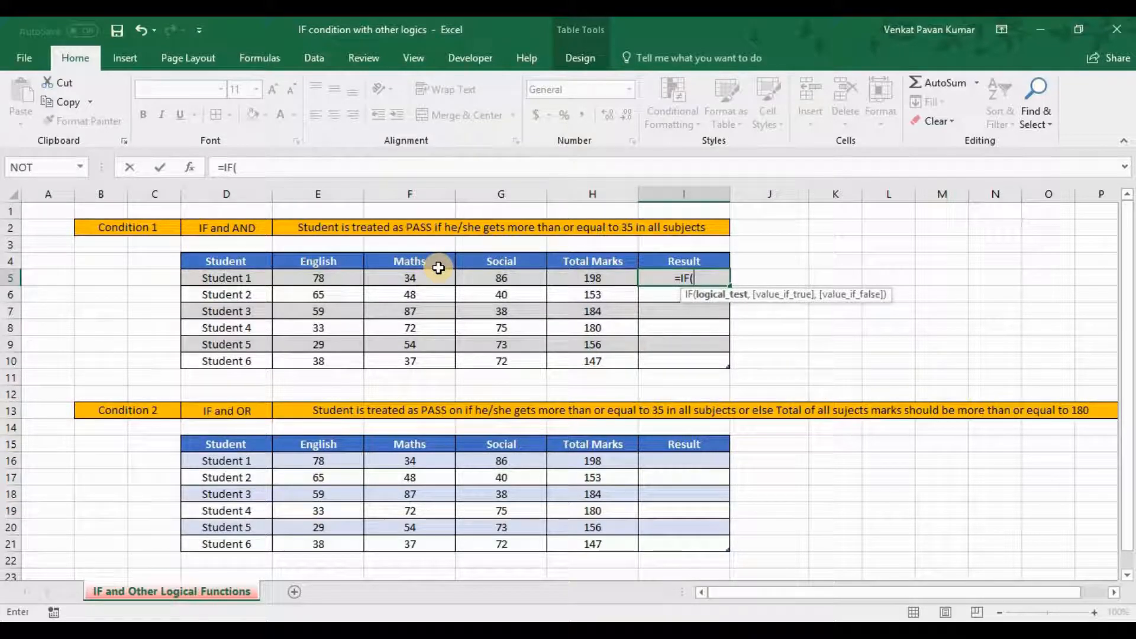
type("AND(")
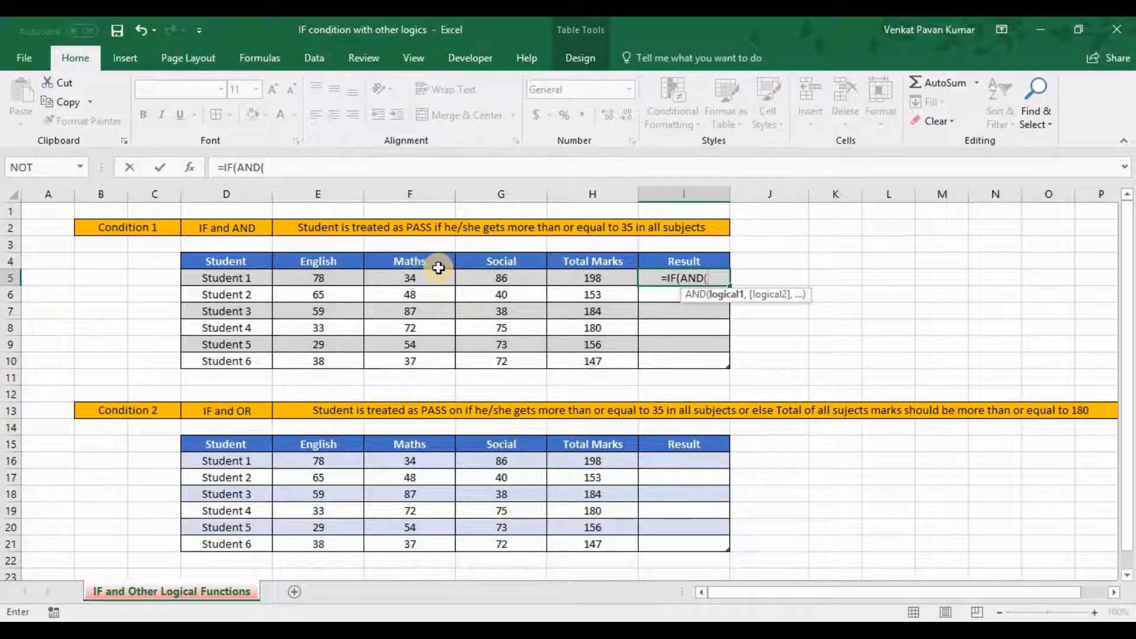
left_click(318, 278)
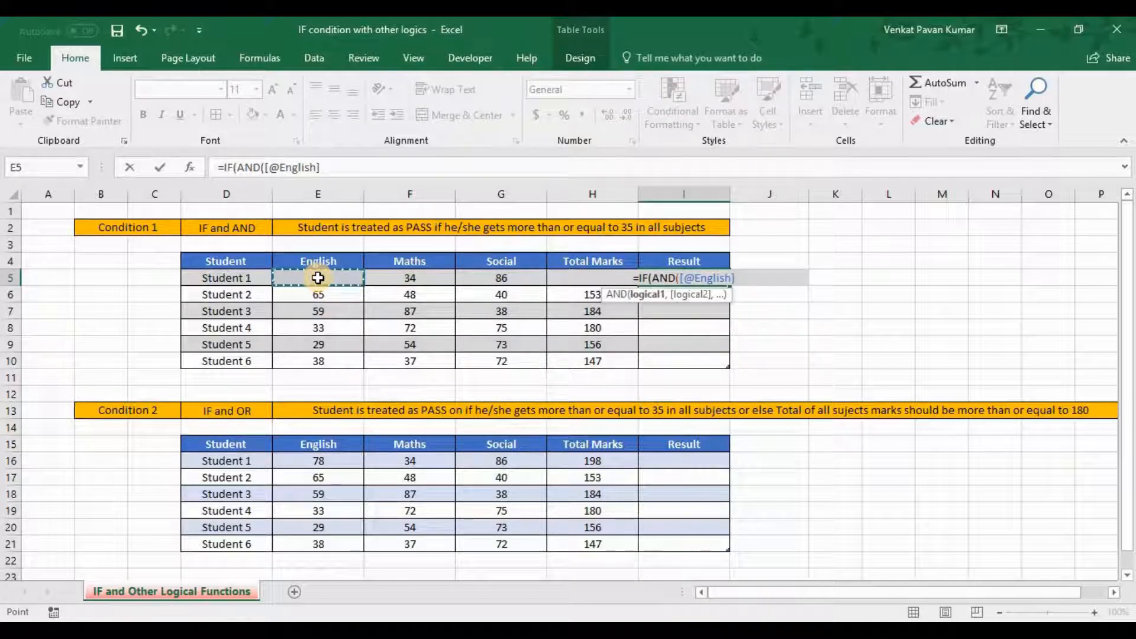
type(">=35")
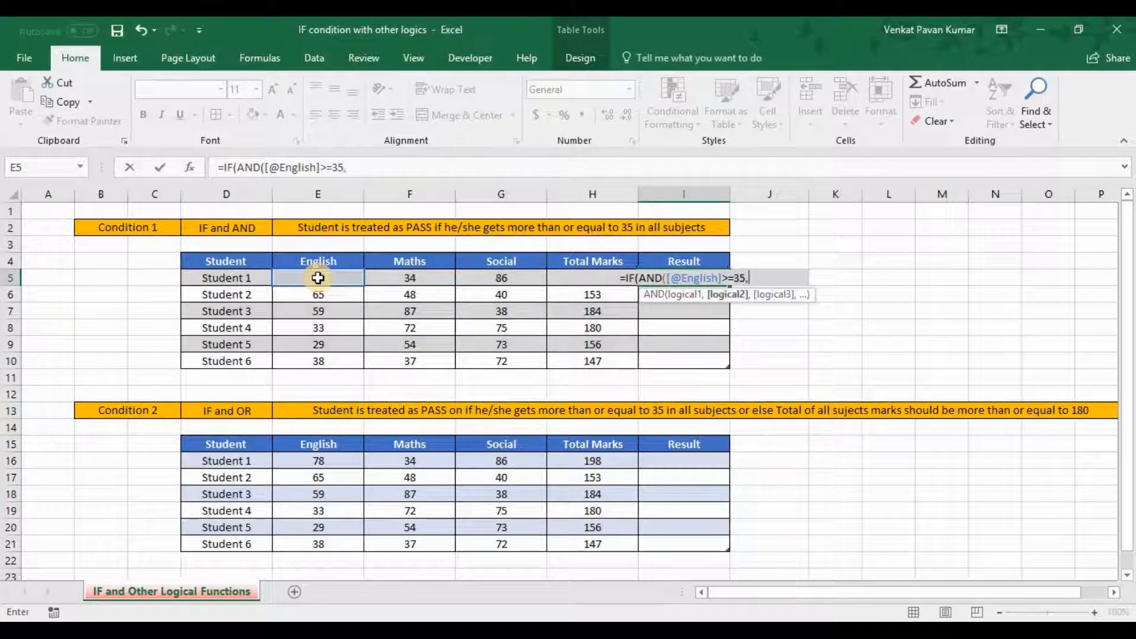
type(",")
left_click(390, 277)
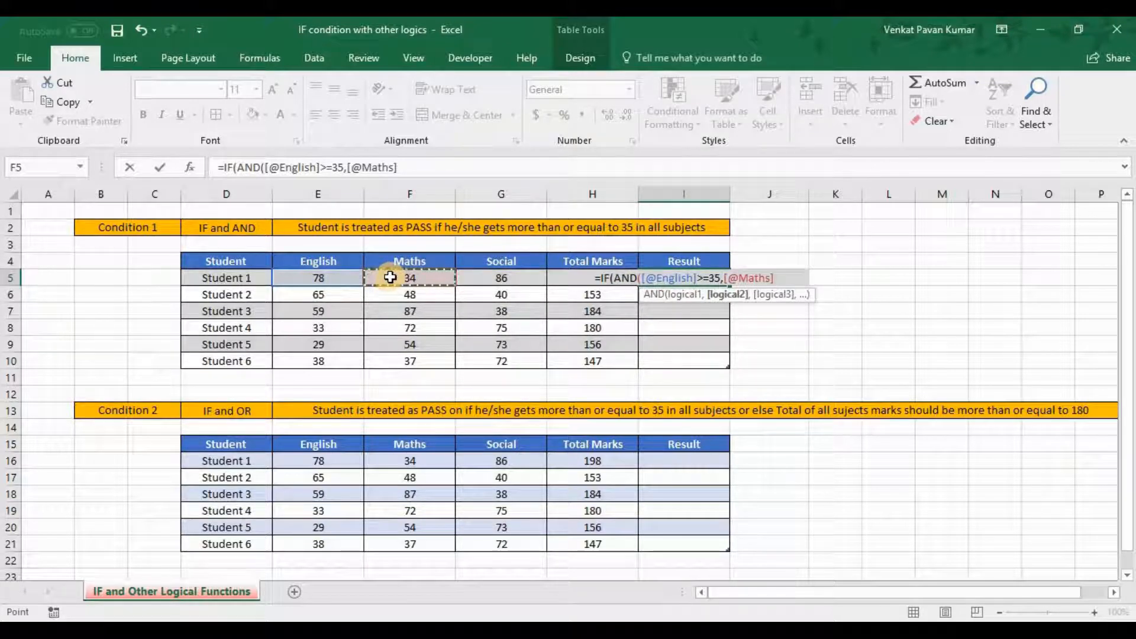
type(">=35,")
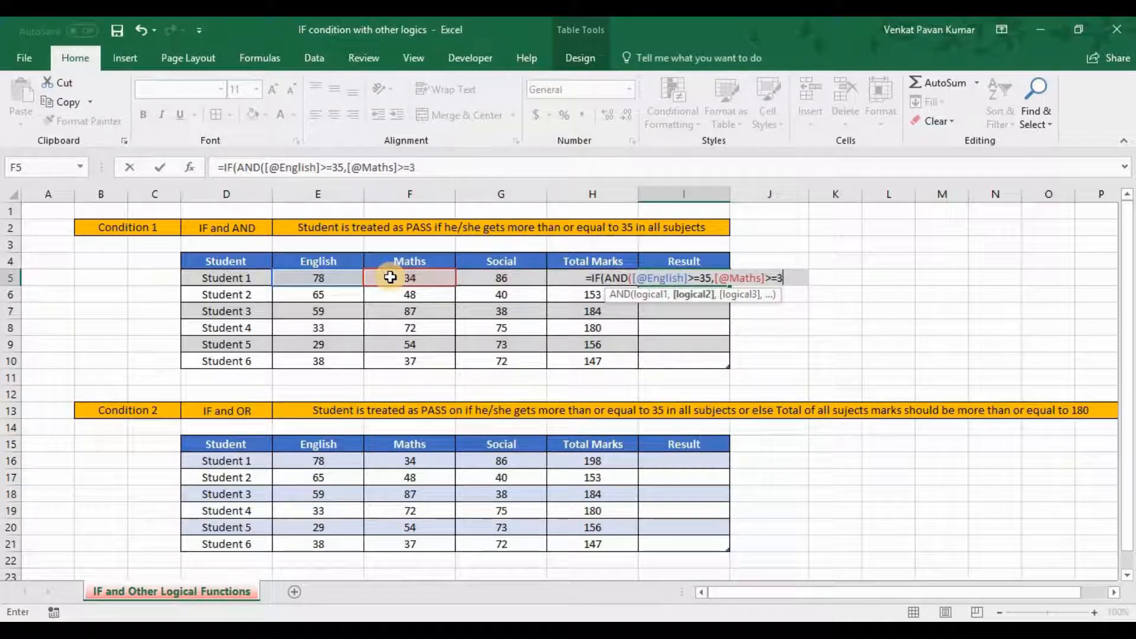
left_click(494, 278)
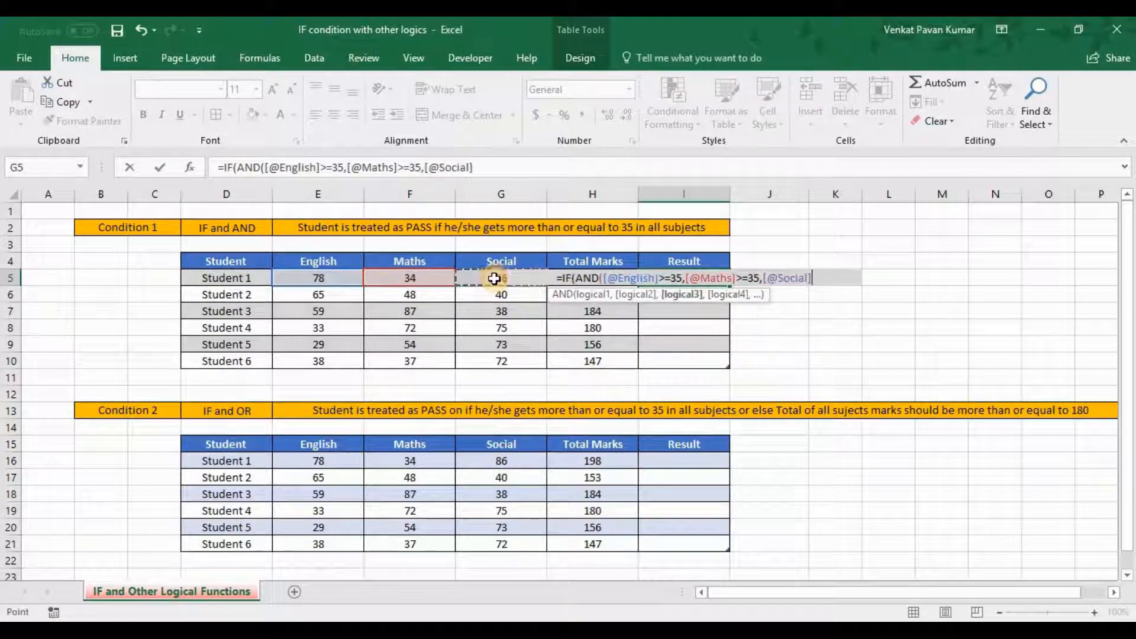
type(">=35")
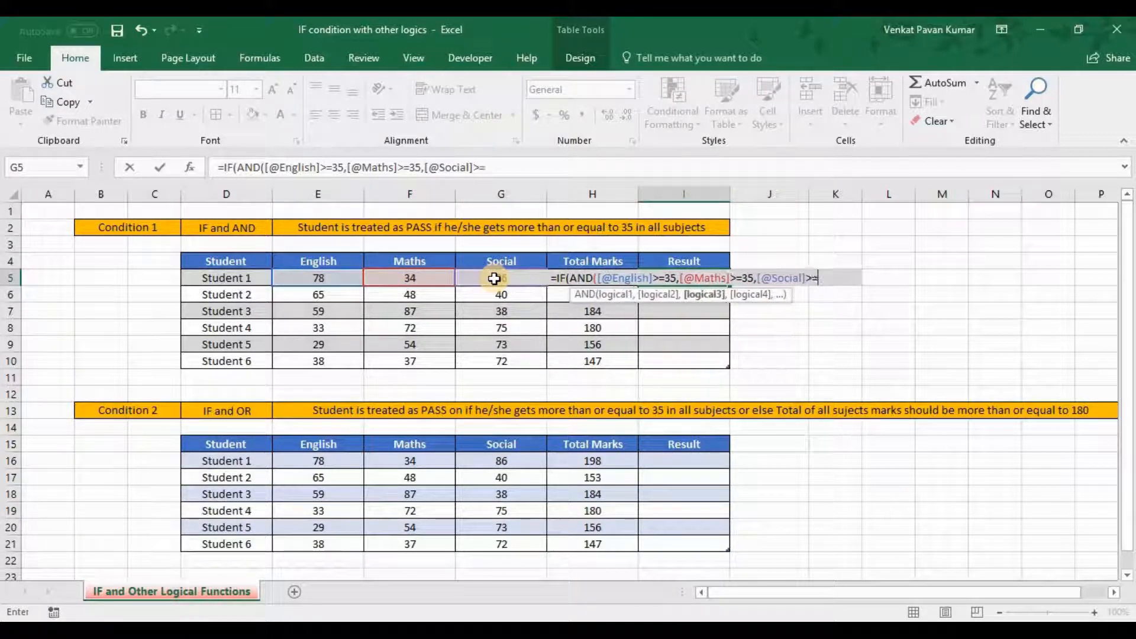
type(")")
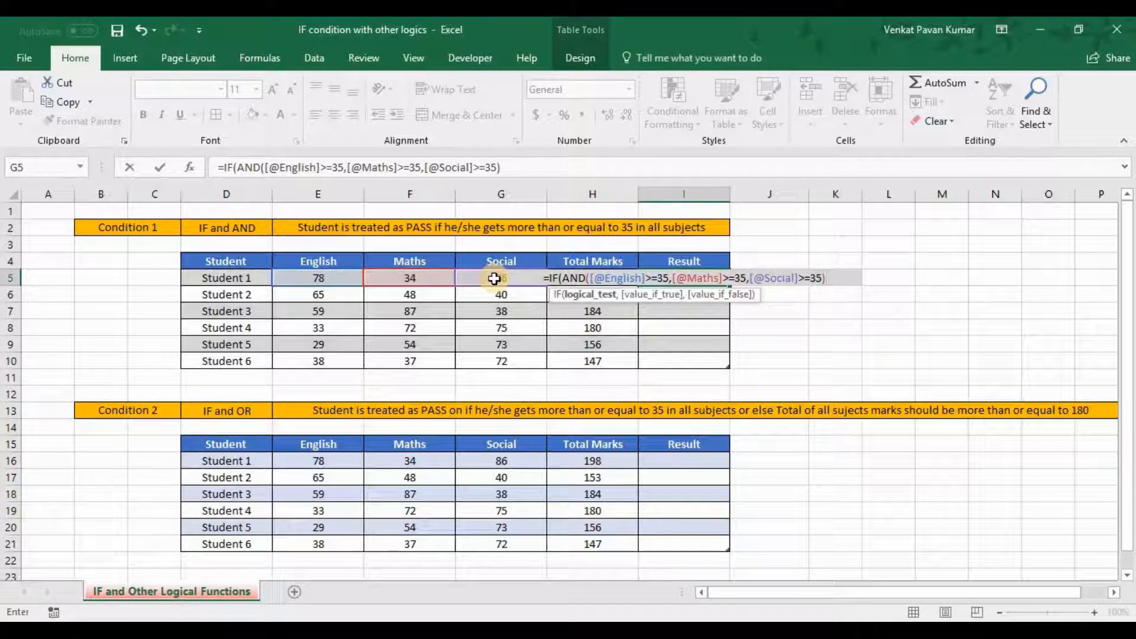
left_click(605, 278)
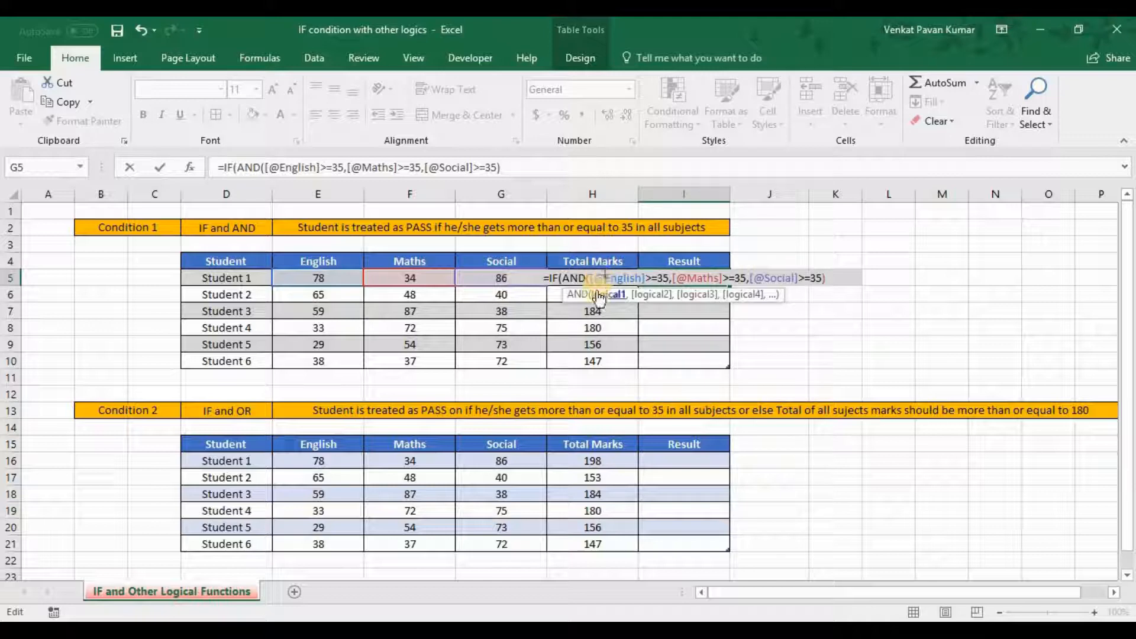
key("Return")
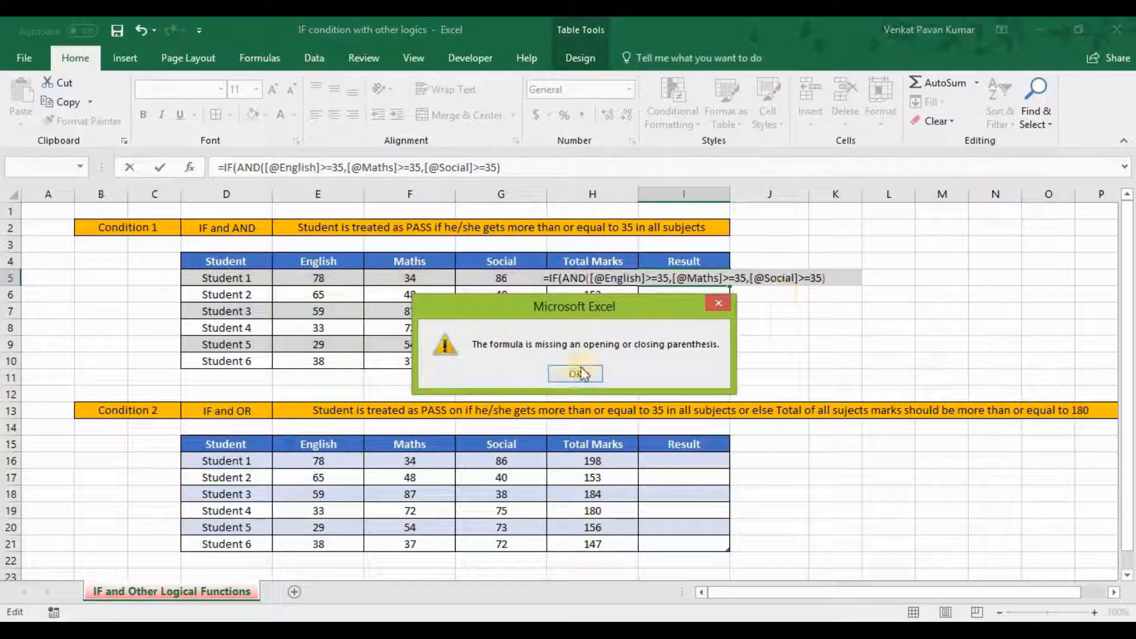
left_click(577, 373)
Complete the IF formula in I5 with "Pass" as the true value and "Fail" as the false value, and close its parenthesis.
left_click(840, 274)
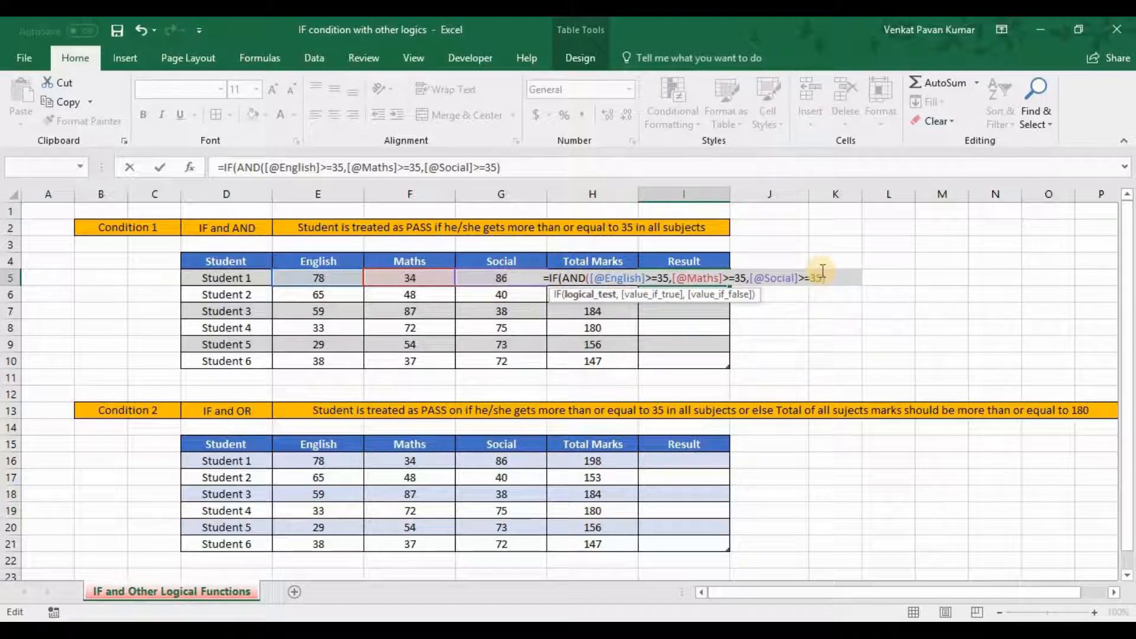
type(",")
type("\"Pa")
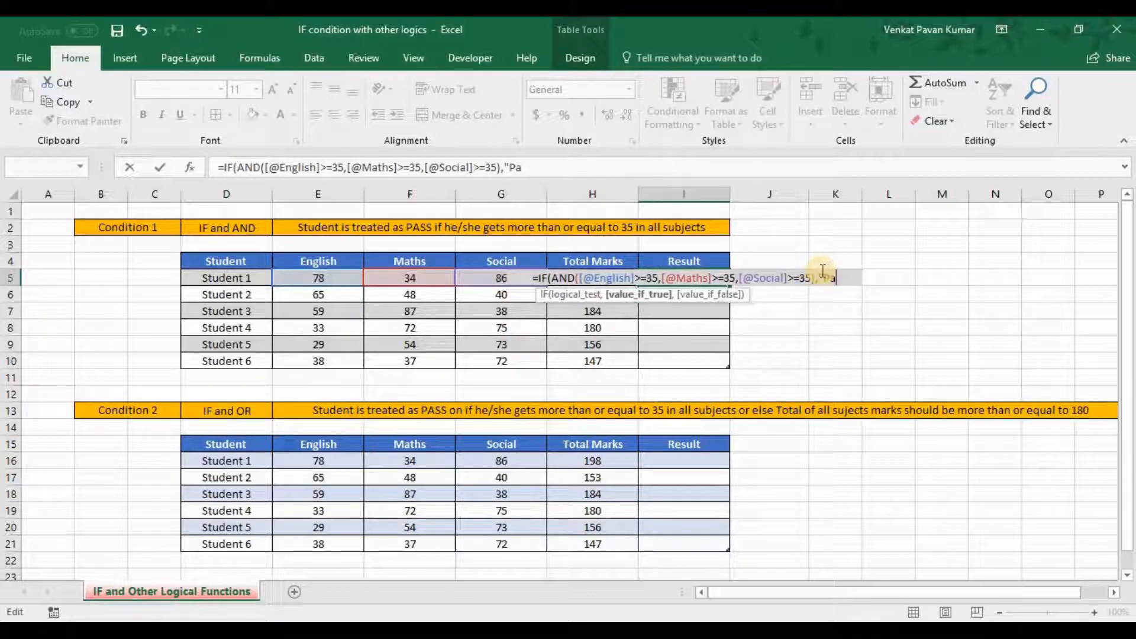
type("ss\",")
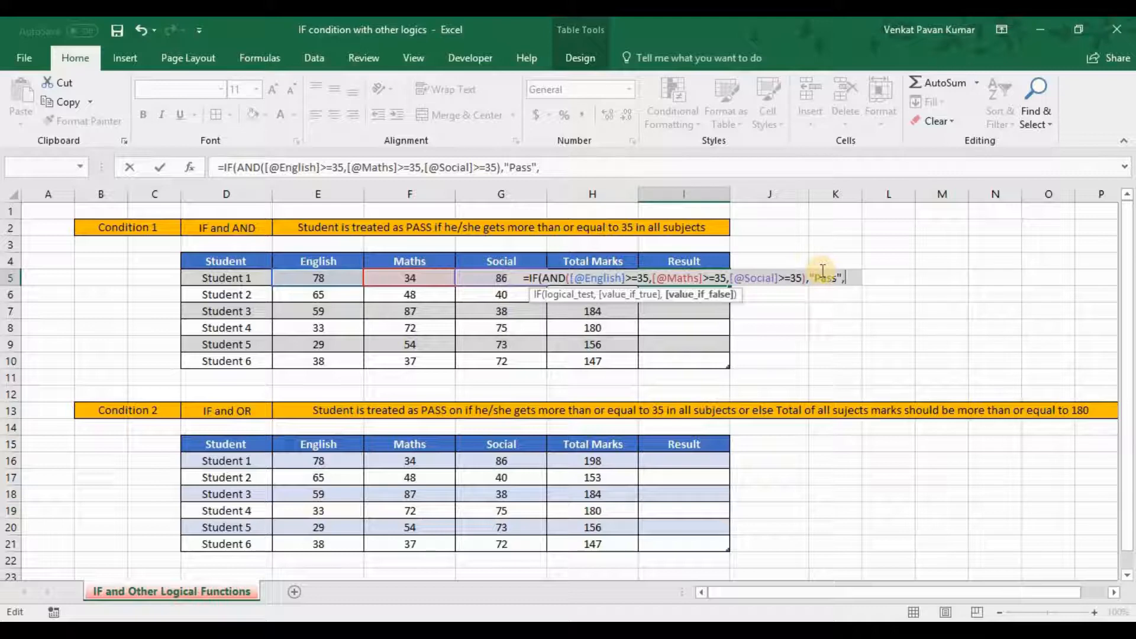
type("\"fa")
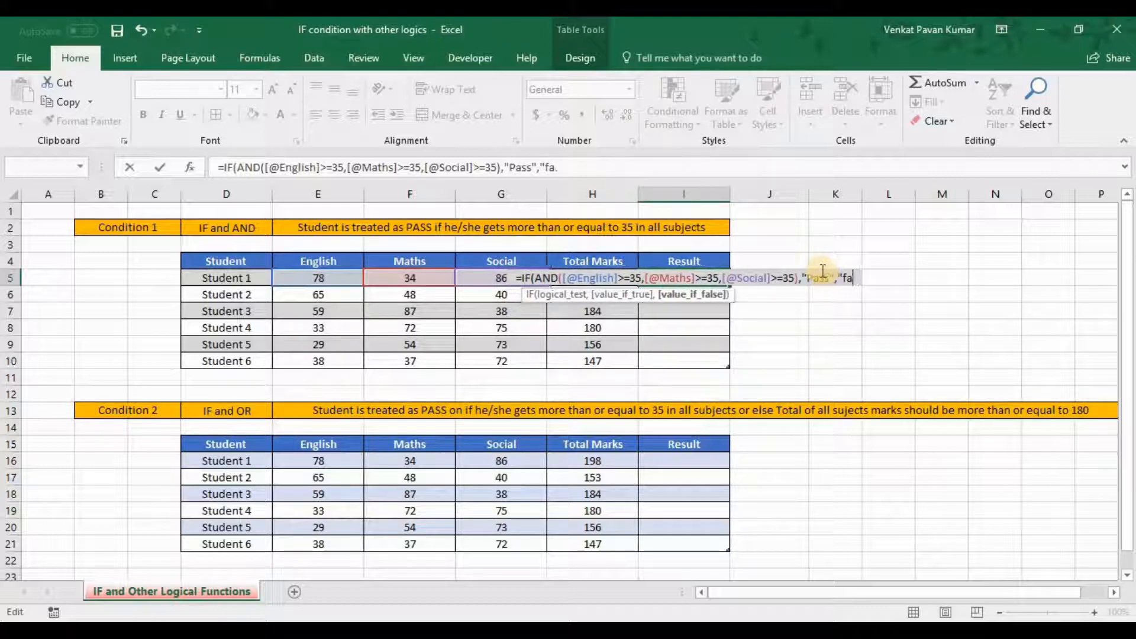
key("BackSpace")
key("BackSpace")
type("Fail")
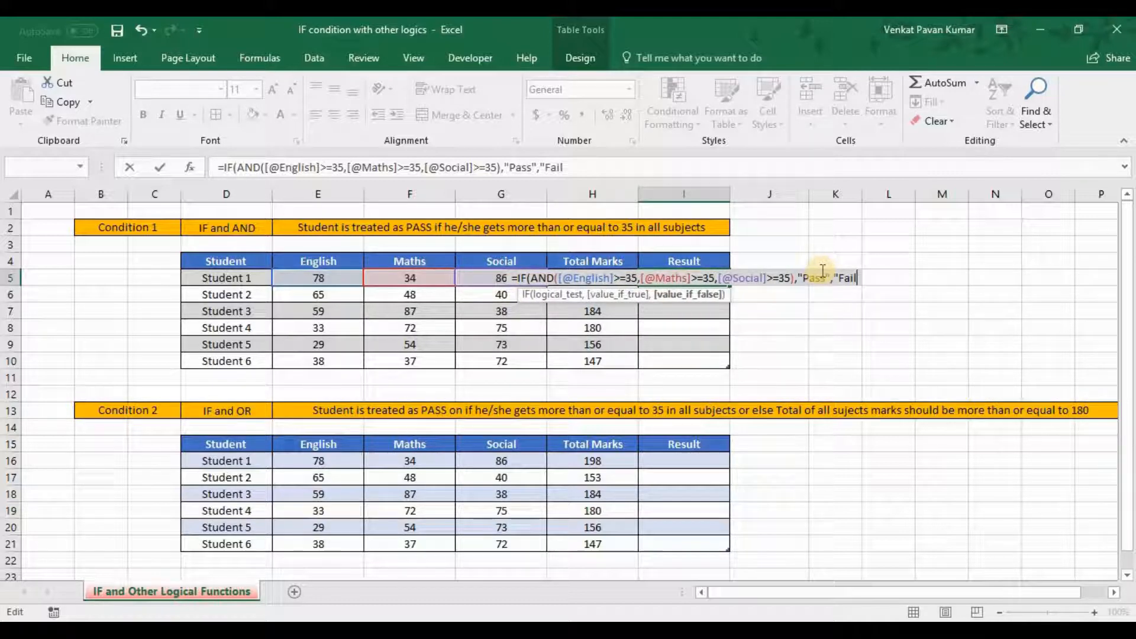
type("\")")
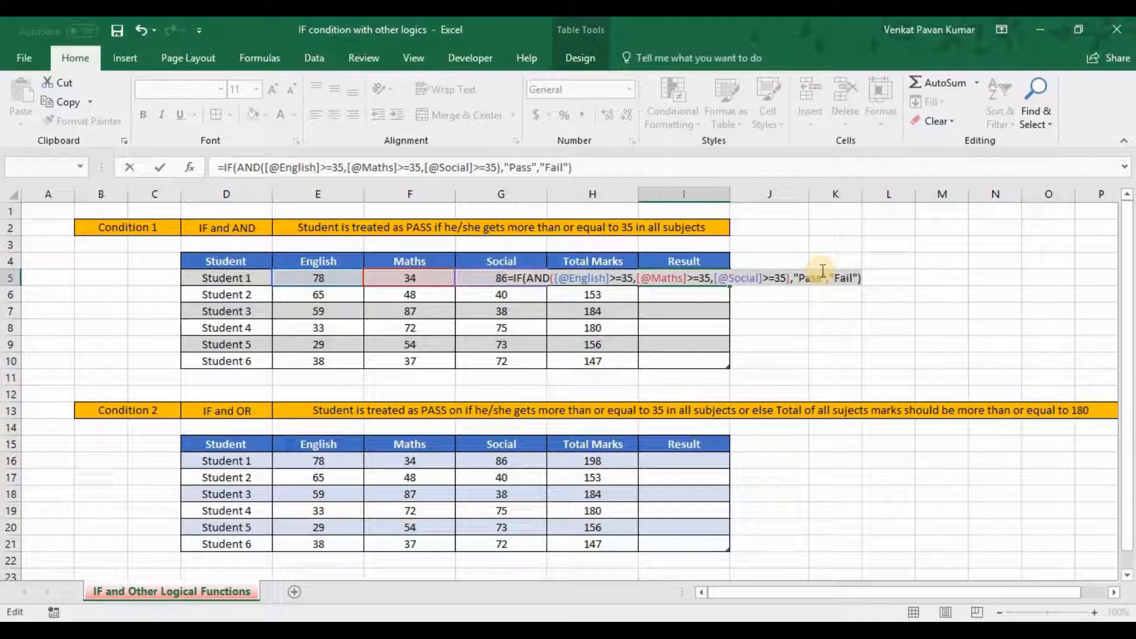
left_click(532, 277)
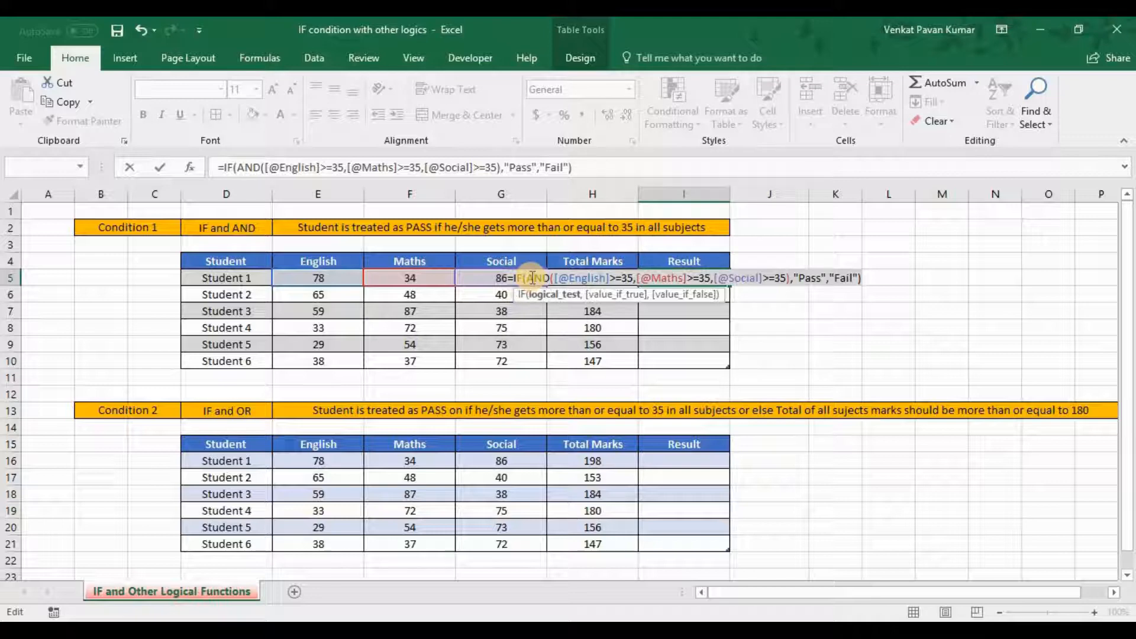
Commit the IF/AND formula in I5 and let it fill the Condition 1 Result column as a calculated column.
key("Return")
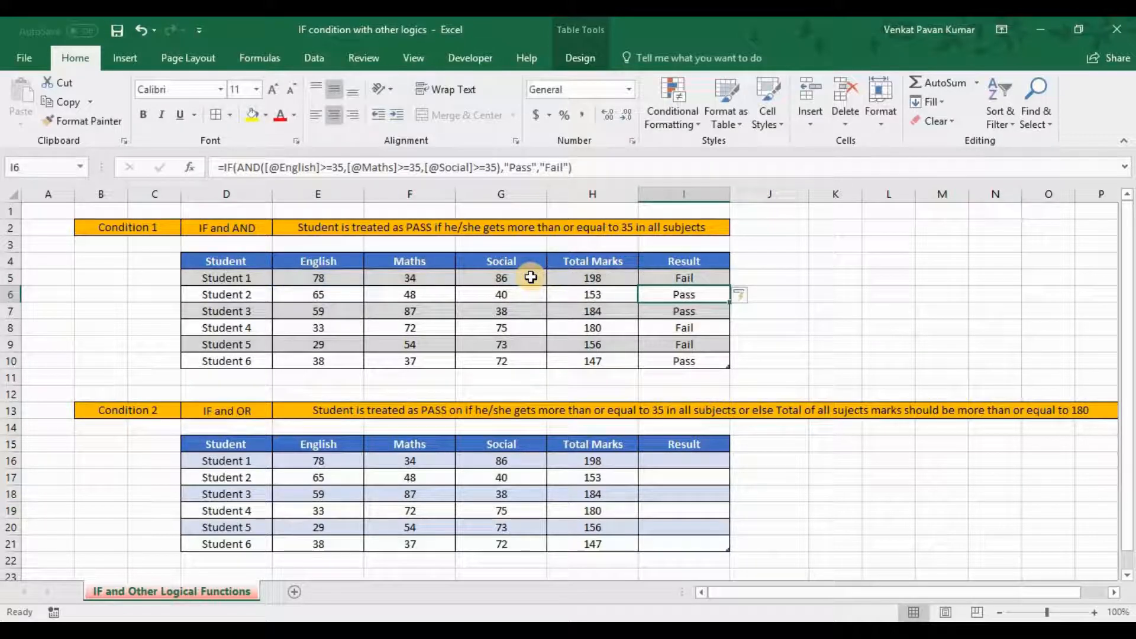
left_click(745, 295)
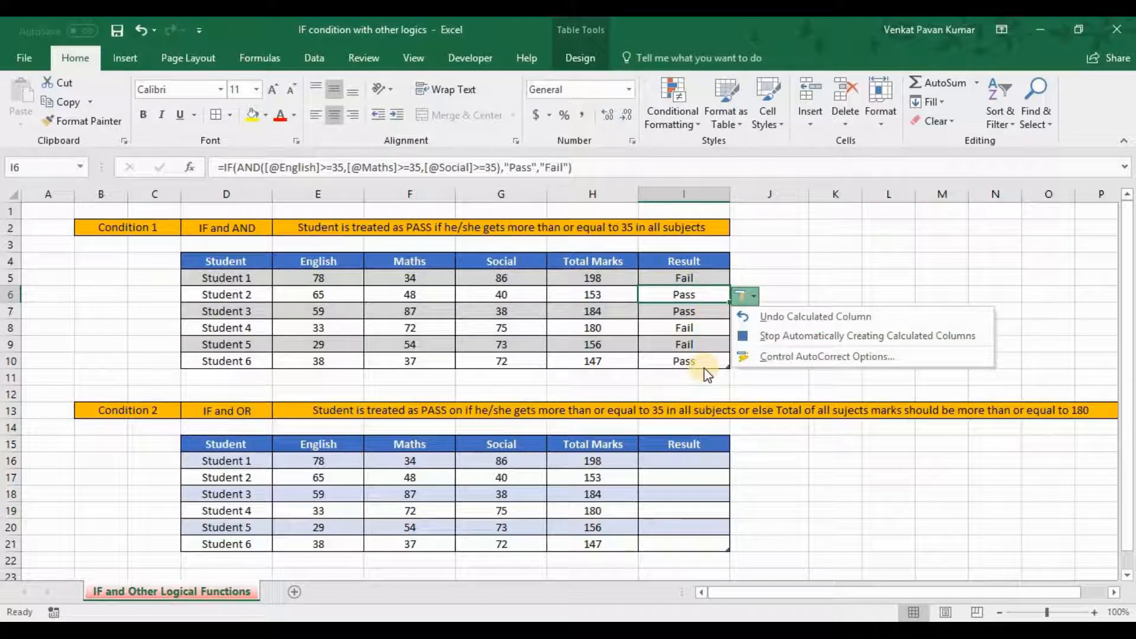
left_click(800, 263)
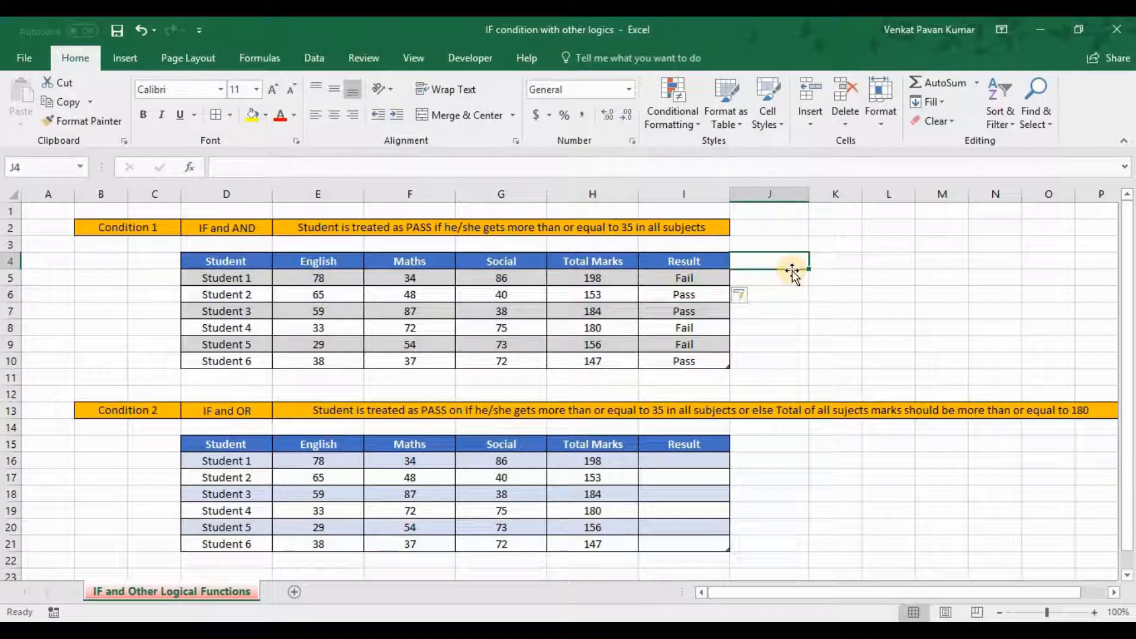
Examine each student's English, Maths and Social marks against the Result column in the Condition 1 table.
left_click(695, 276)
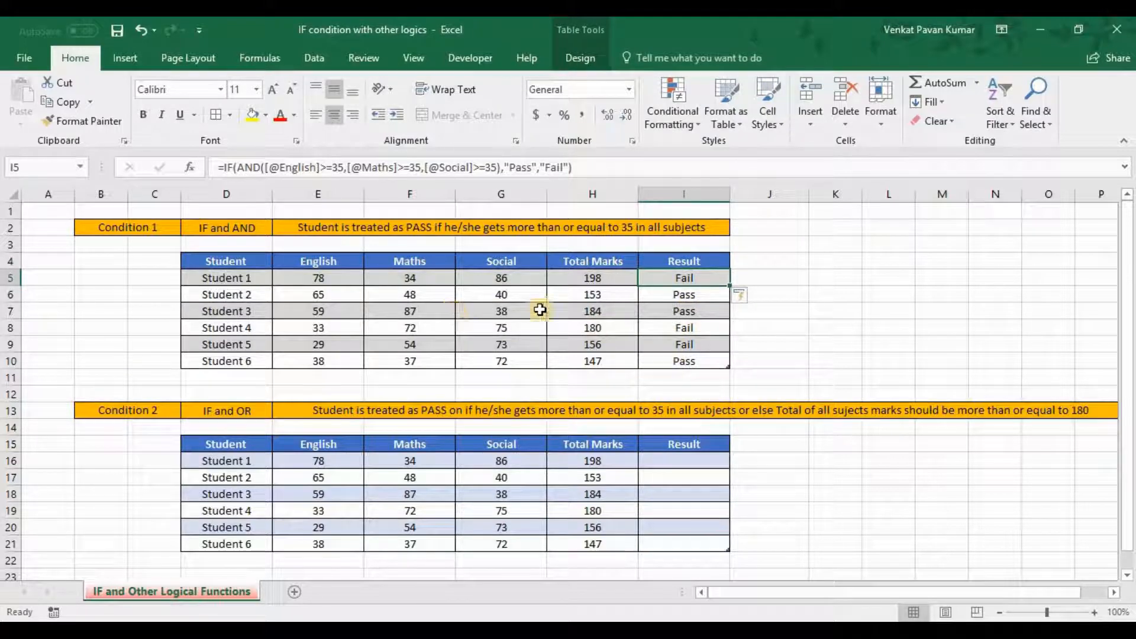
left_click(419, 282)
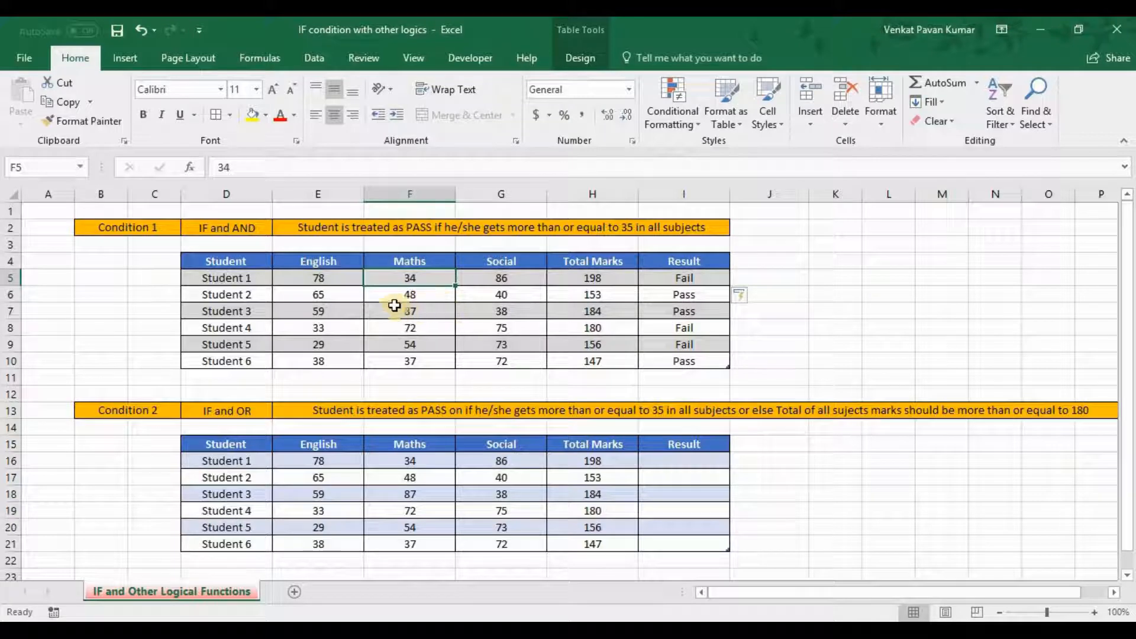
left_click(322, 294)
left_click_drag(562, 296, 473, 295)
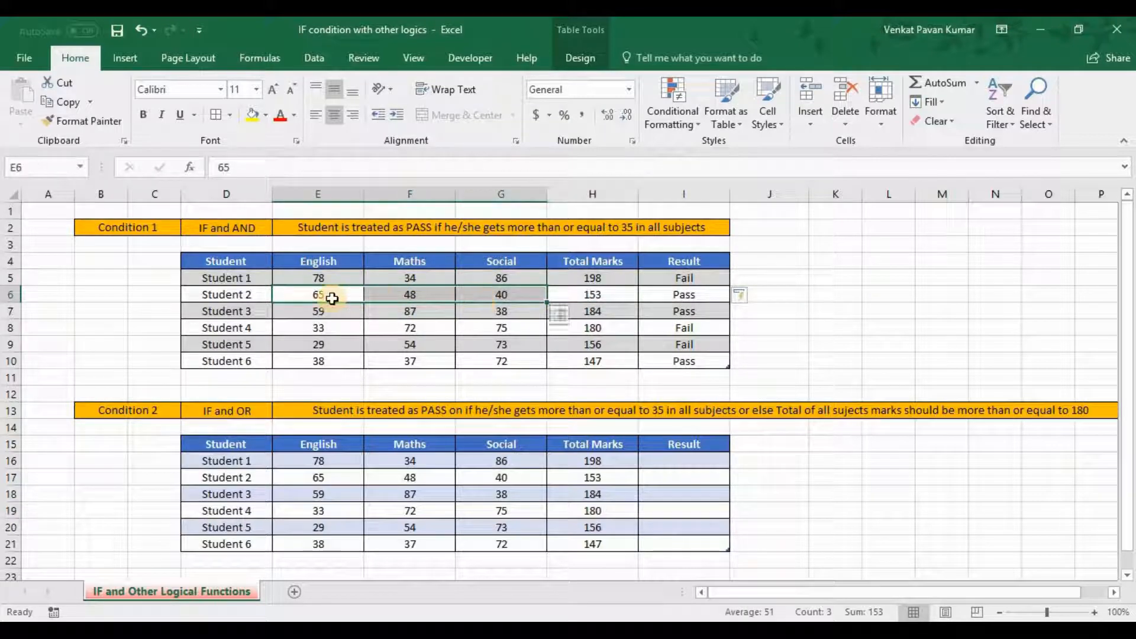
left_click_drag(320, 312, 474, 314)
left_click_drag(331, 328, 545, 324)
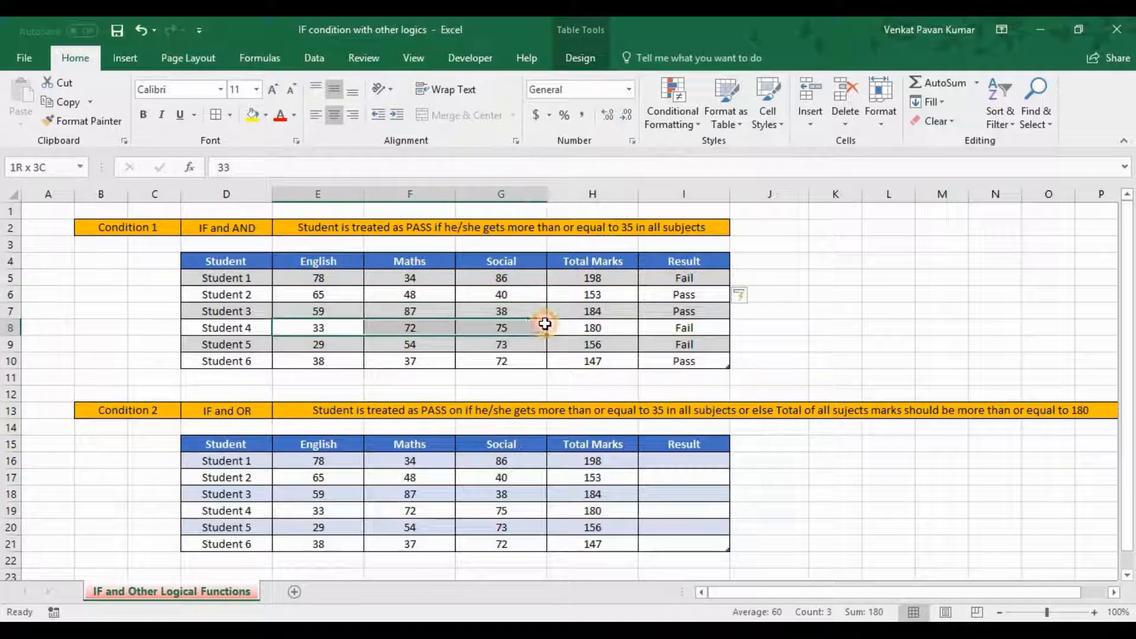
left_click(340, 356)
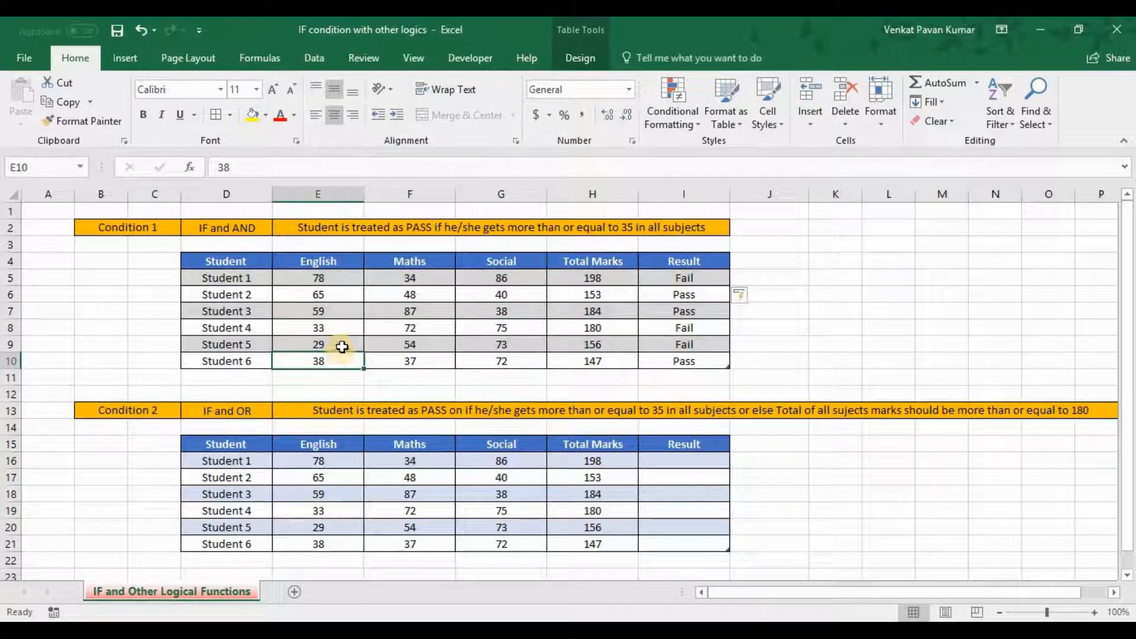
left_click(348, 350)
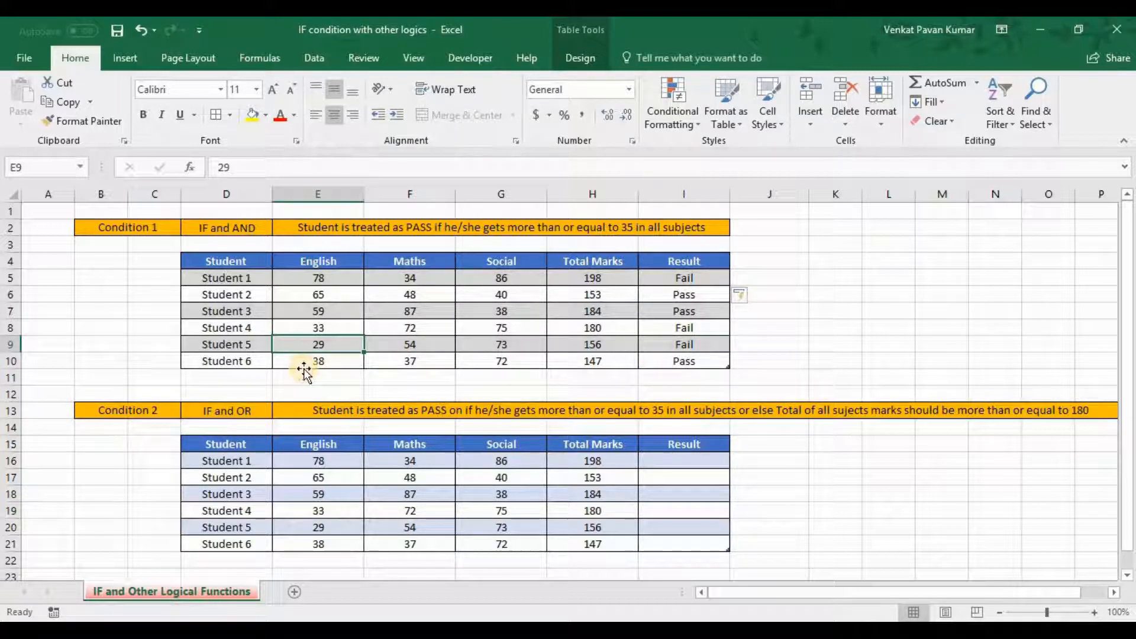
Undo the accidental shift of the Condition 1 table by one column.
left_click_drag(478, 366, 386, 357)
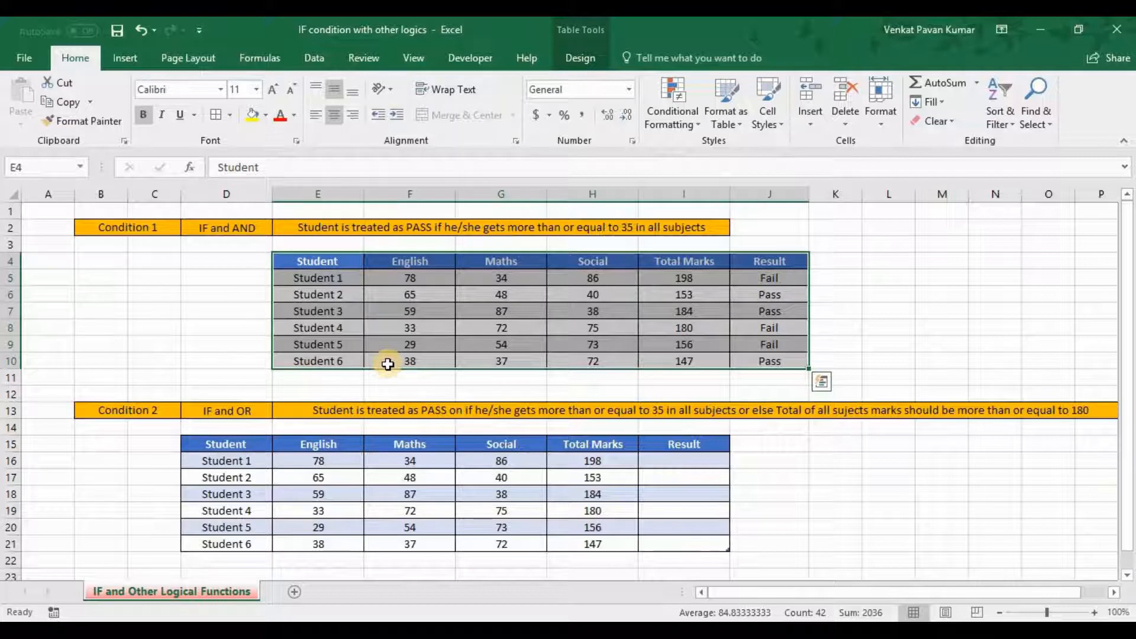
key("ctrl+z")
left_click(942, 260)
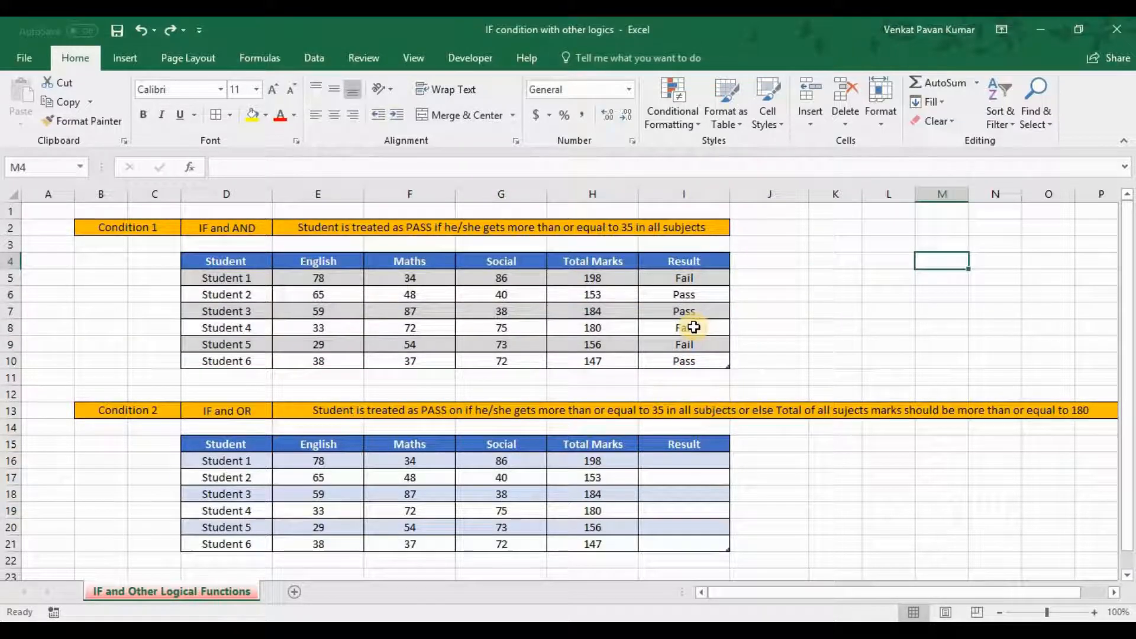
left_click(663, 280)
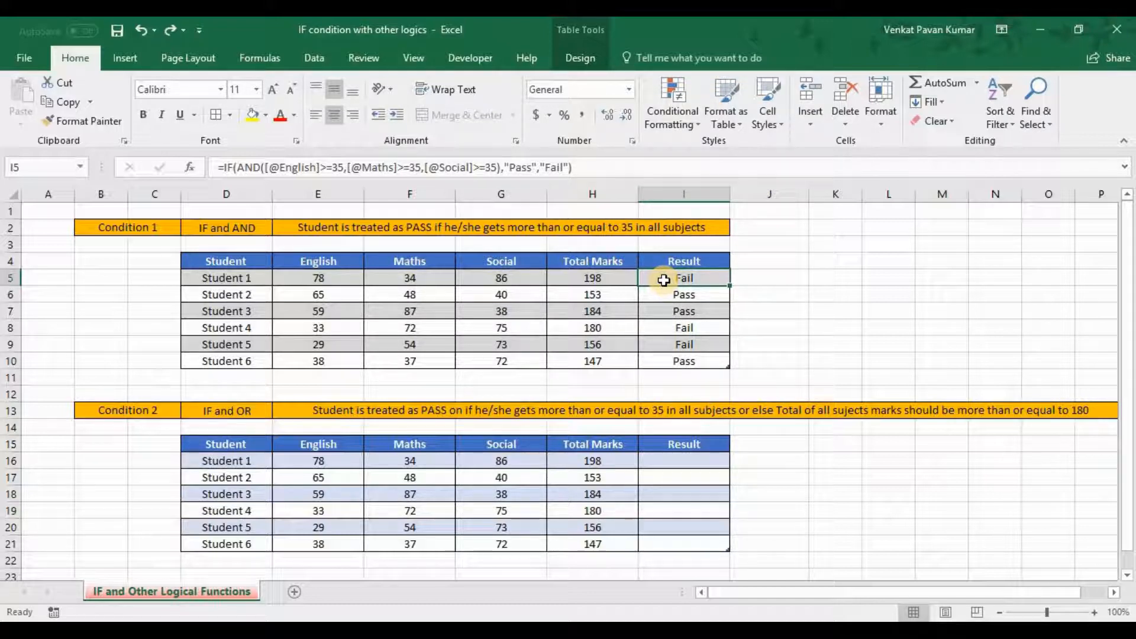
left_click(669, 462)
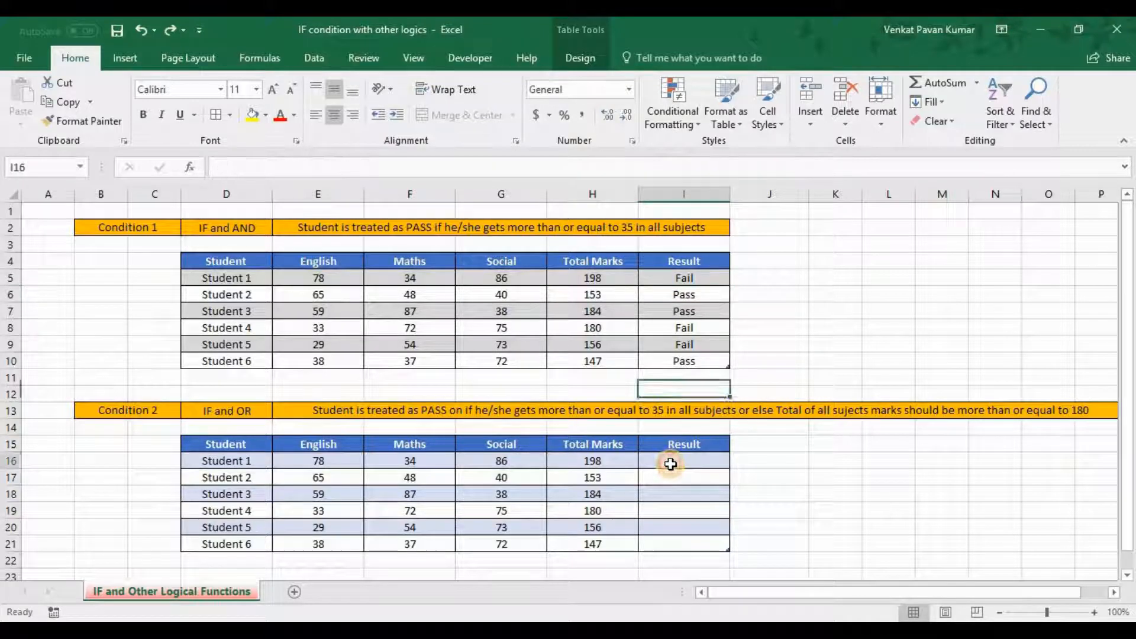
type("=if")
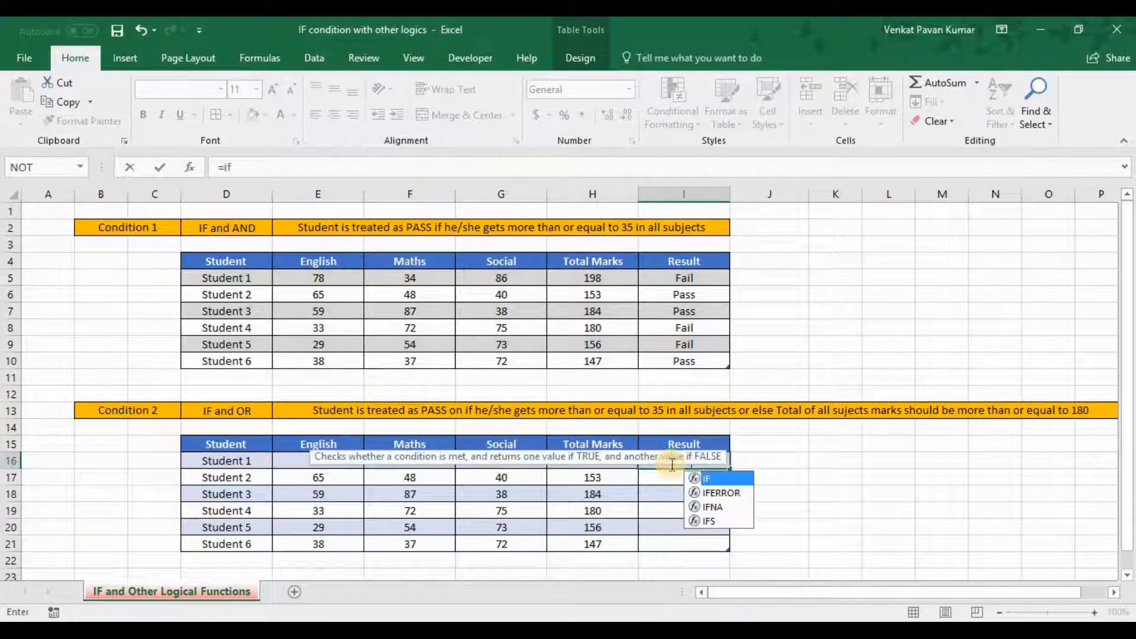
key("Tab")
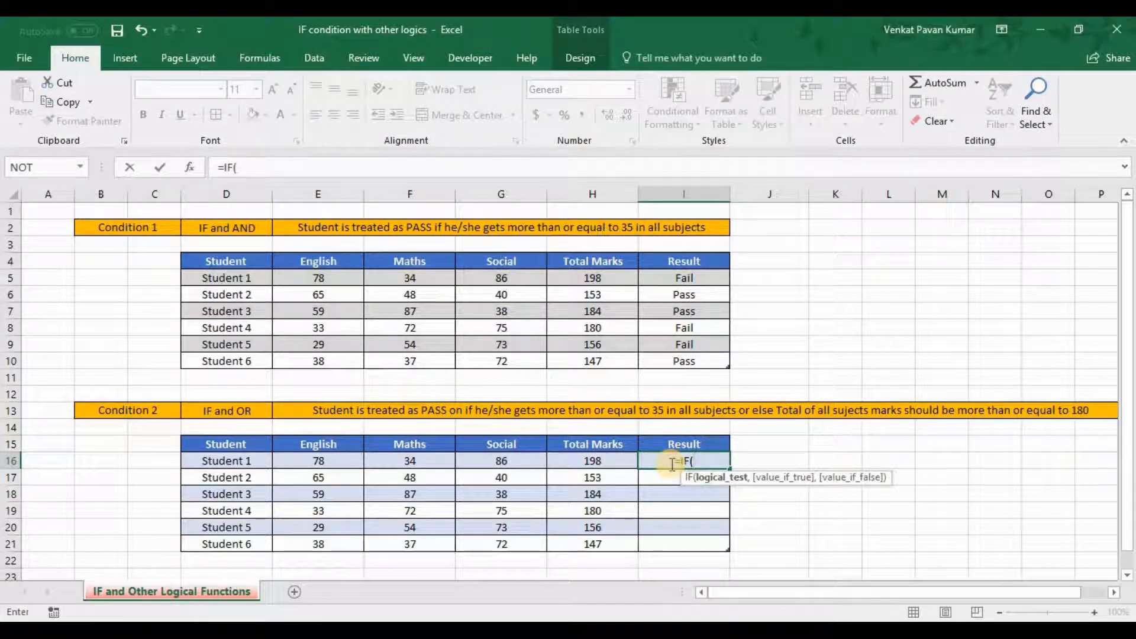
key("Escape")
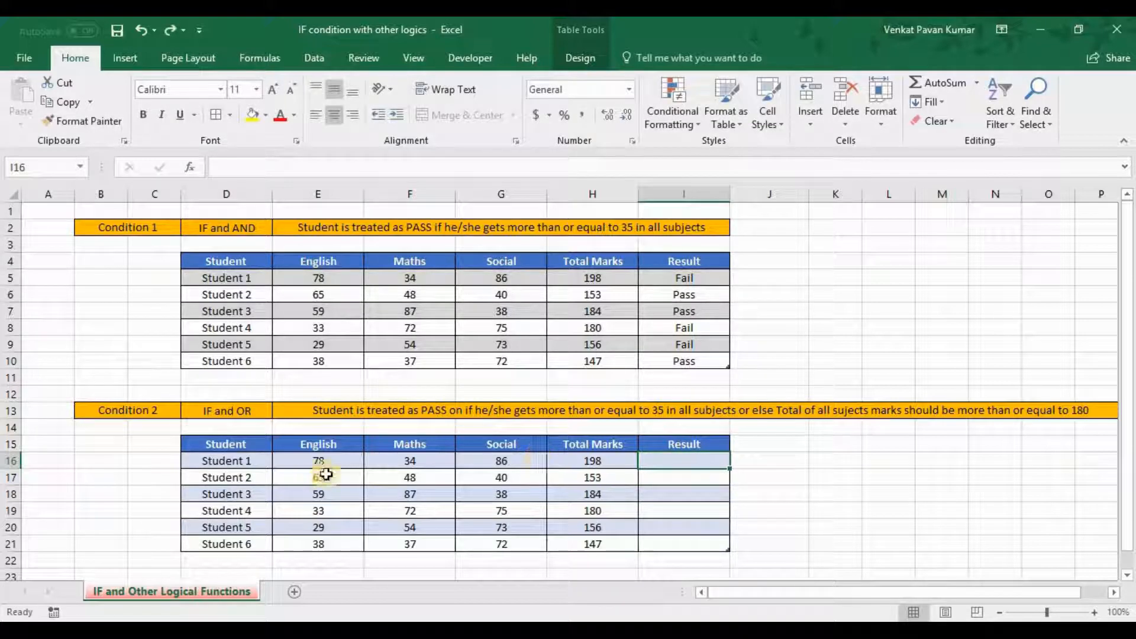
Remove the word "on" after PASS from the Condition 2 description in E13, keeping "if he/she" intact.
left_click(362, 414)
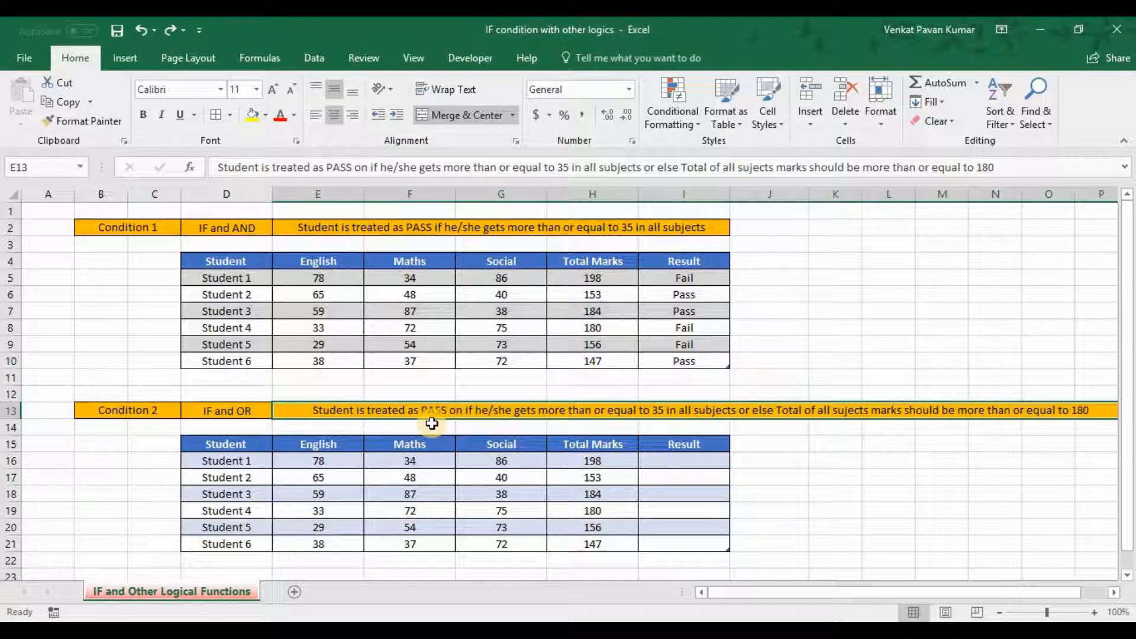
double_click(461, 412)
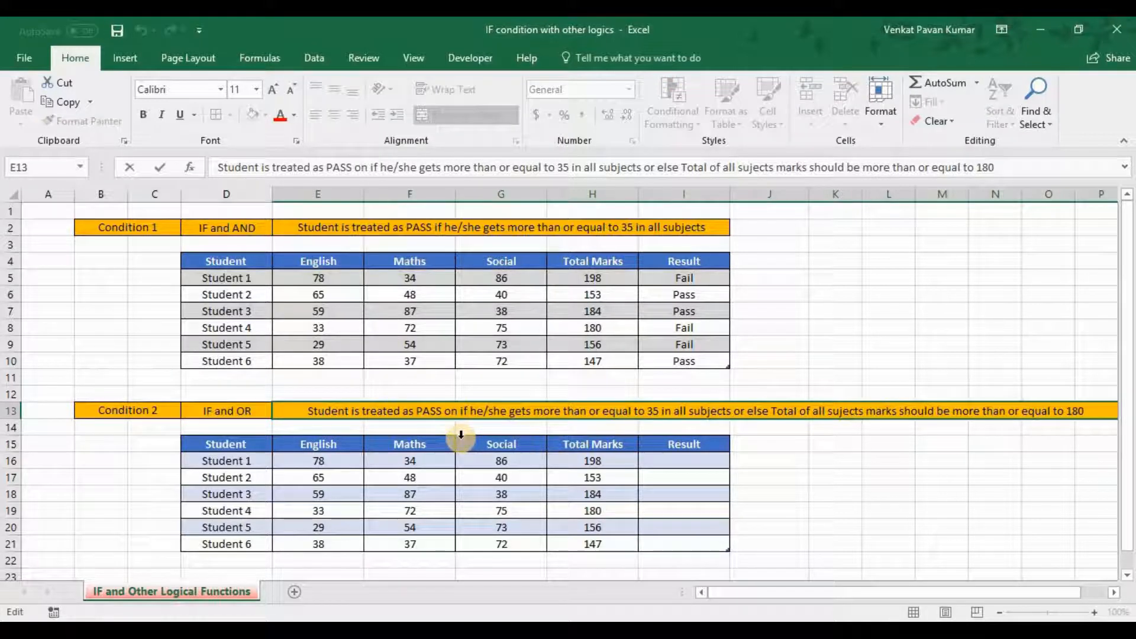
key("Delete")
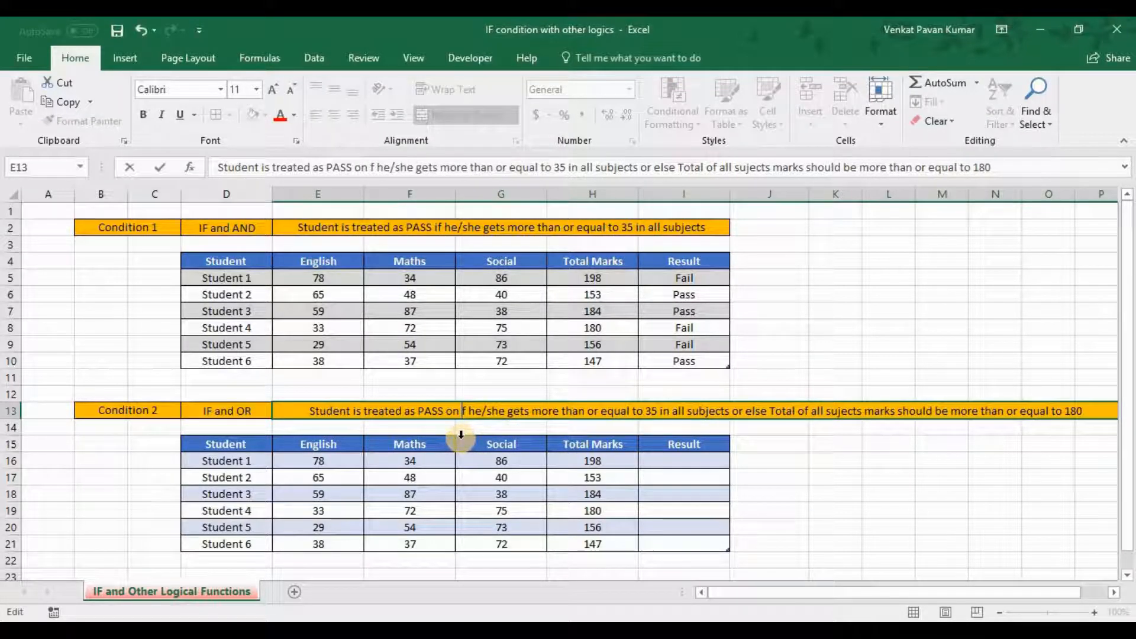
key("BackSpace")
key("BackSpace")
key("BackSpace")
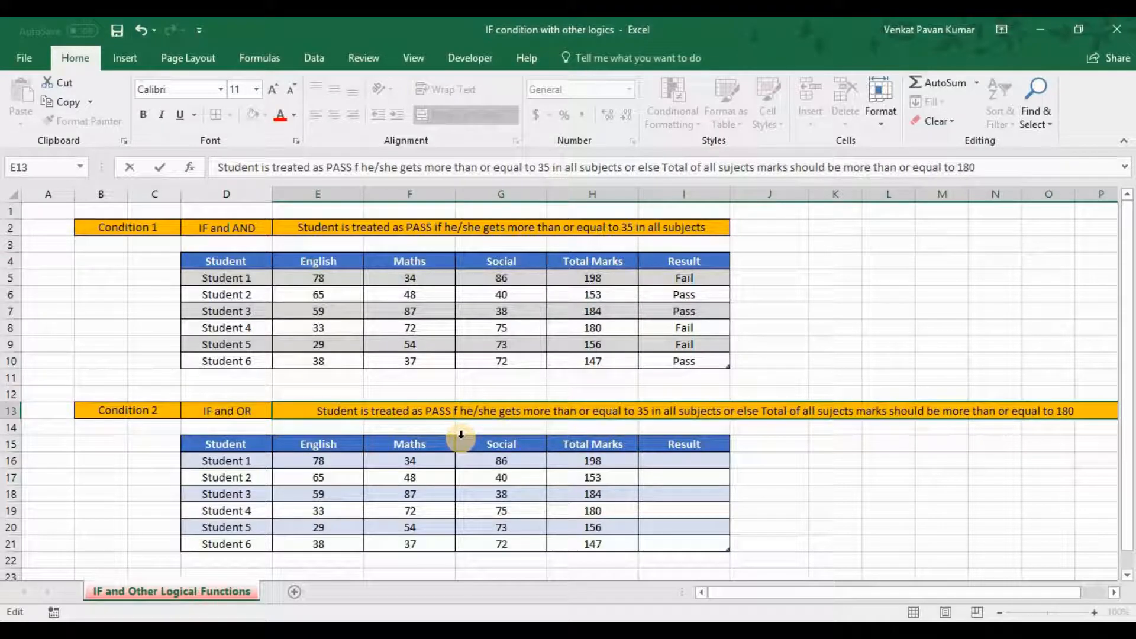
type("i")
key("ctrl+Return")
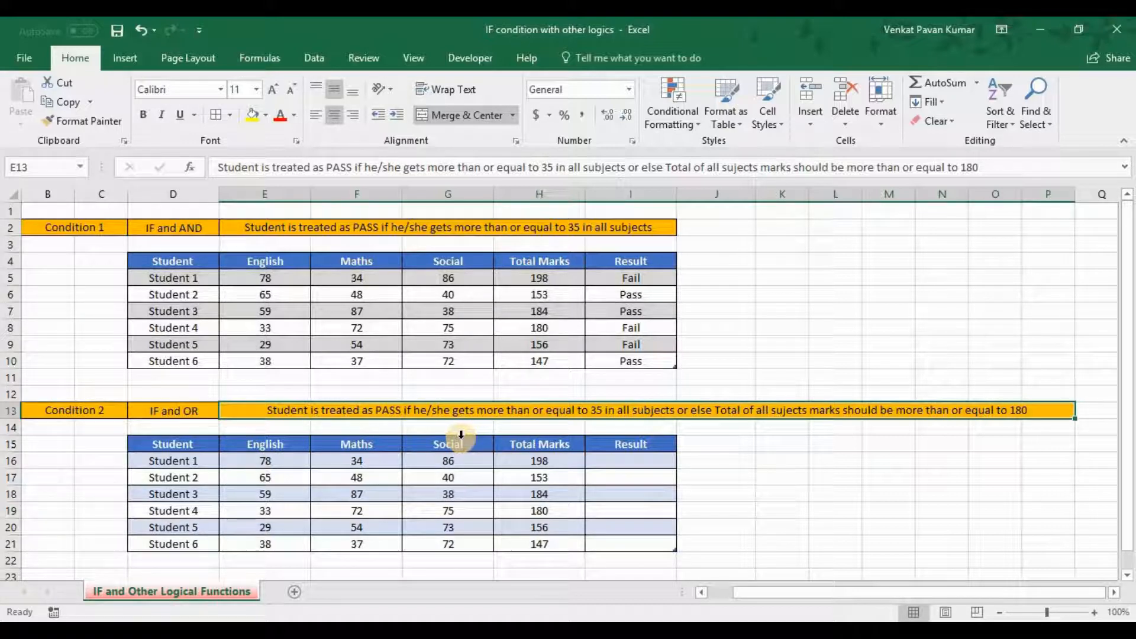
Start an IF formula in Student 1's empty Result cell, I16, in the Condition 2 table.
left_click(594, 462)
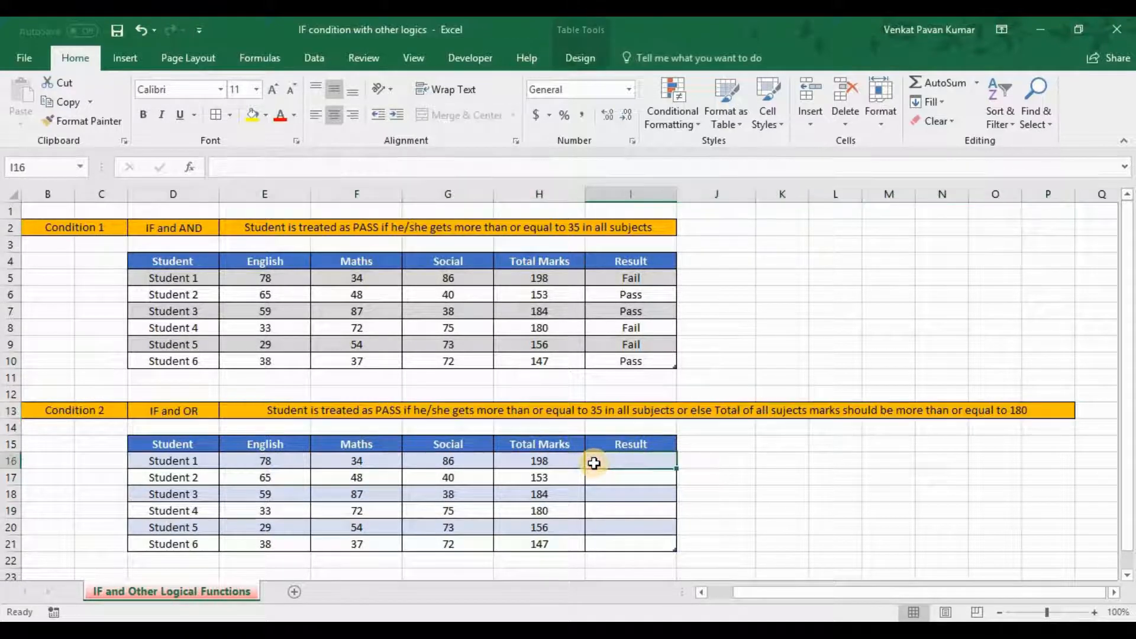
type("=IF(")
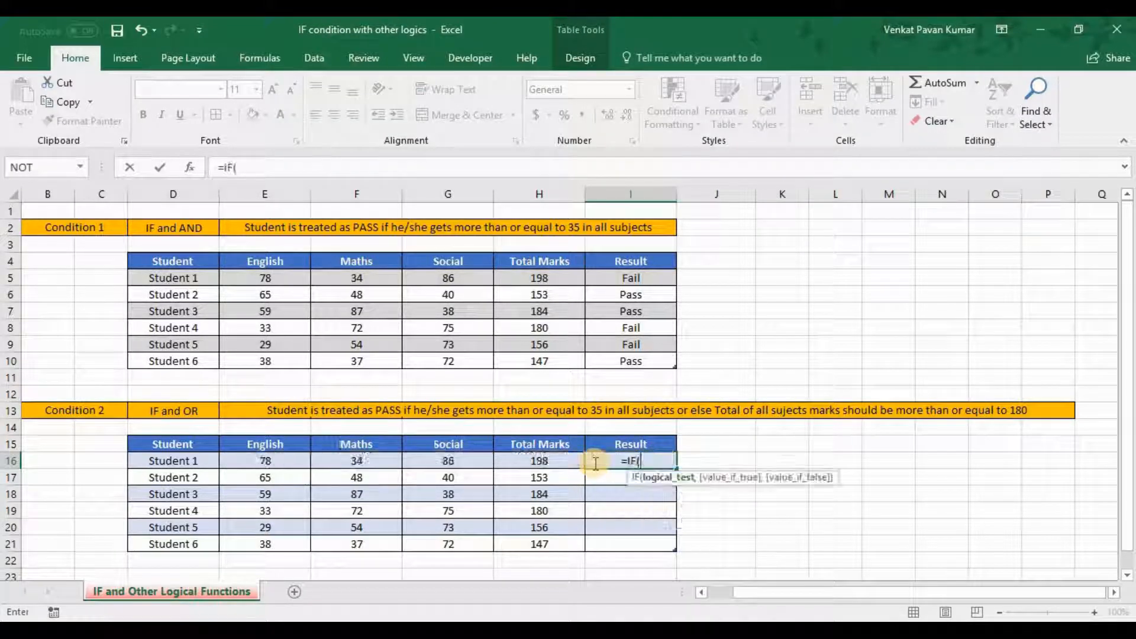
key("Left")
key("Left")
key("Left")
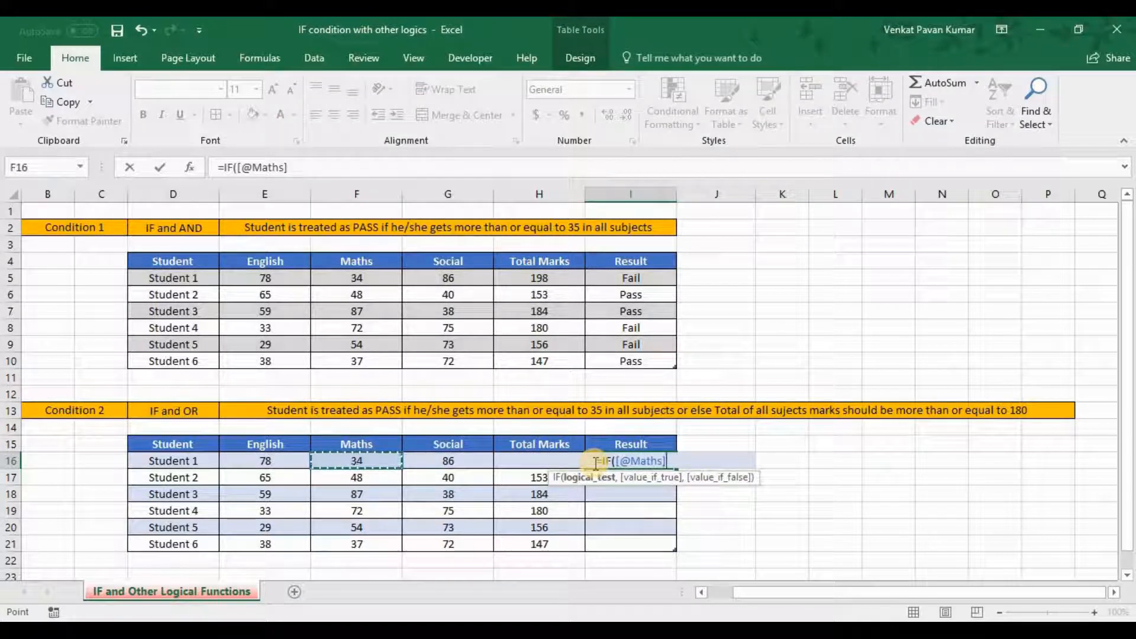
key("BackSpace")
key("BackSpace")
key("BackSpace")
key("BackSpace")
key("BackSpace")
key("BackSpace")
key("BackSpace")
key("BackSpace")
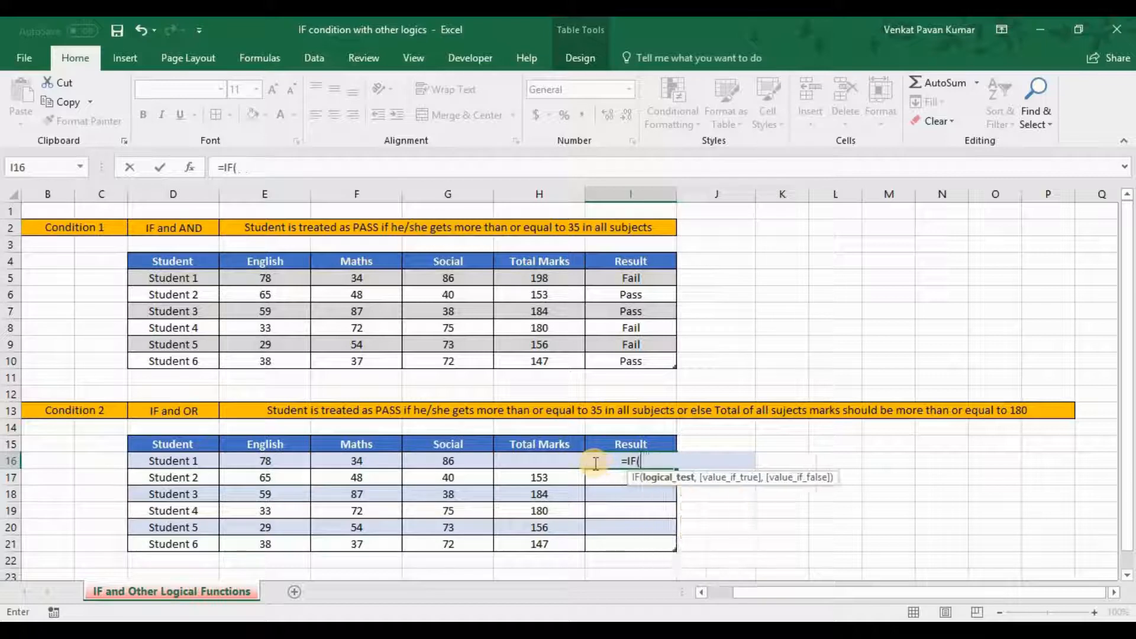
Add an OR test to the I16 formula, with a closed nested AND requiring English, Maths and Social each to be >=35.
type("OR(")
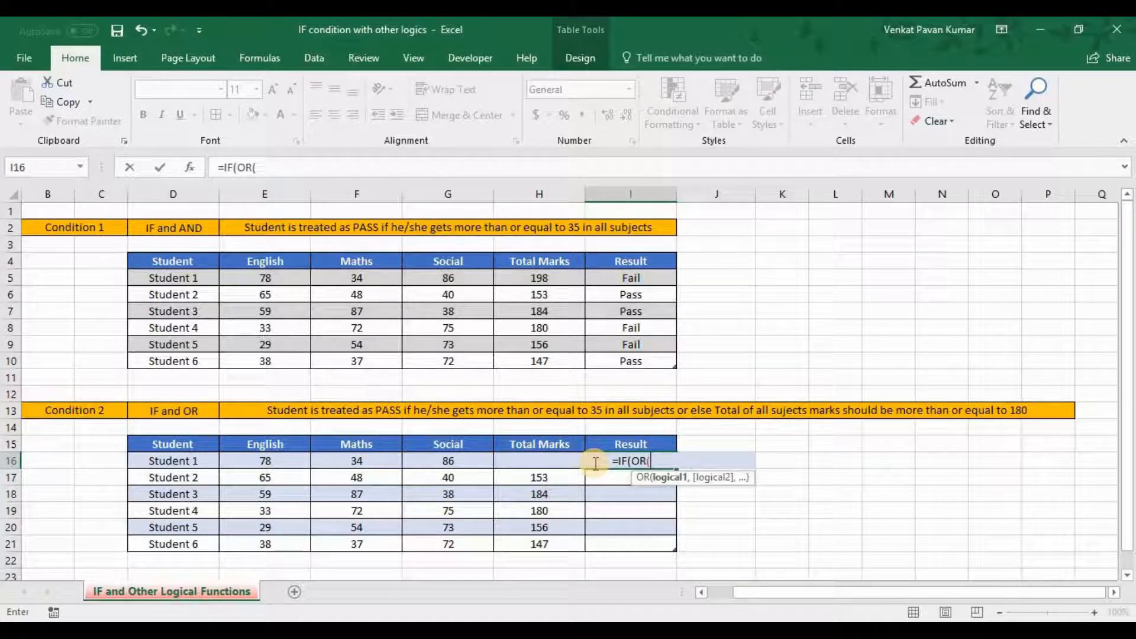
type("and")
key("Tab")
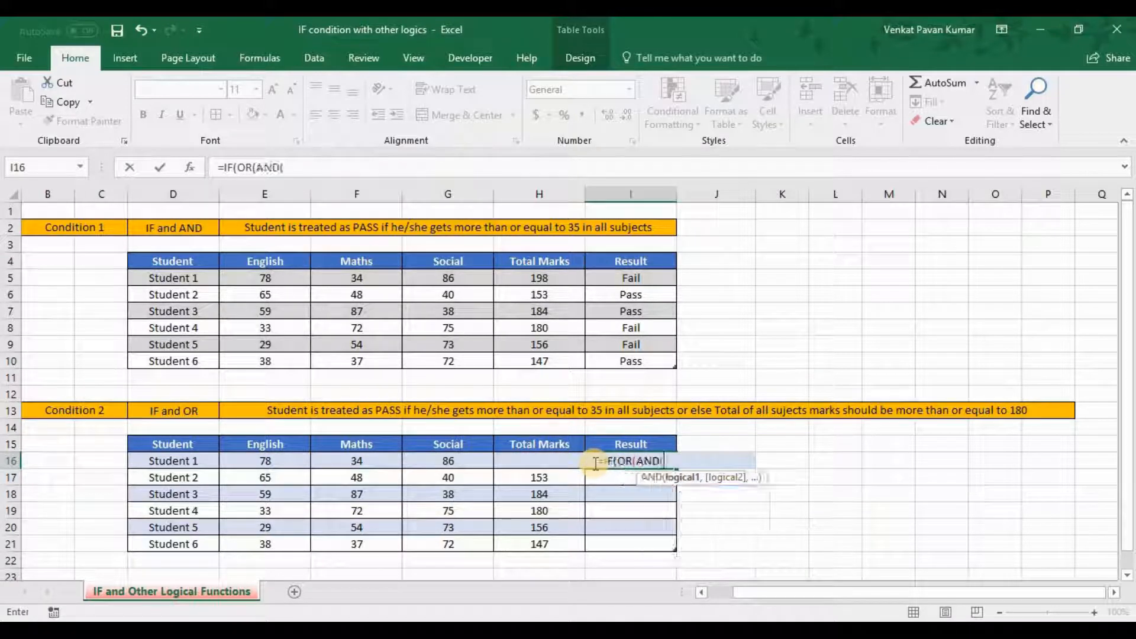
left_click(255, 463)
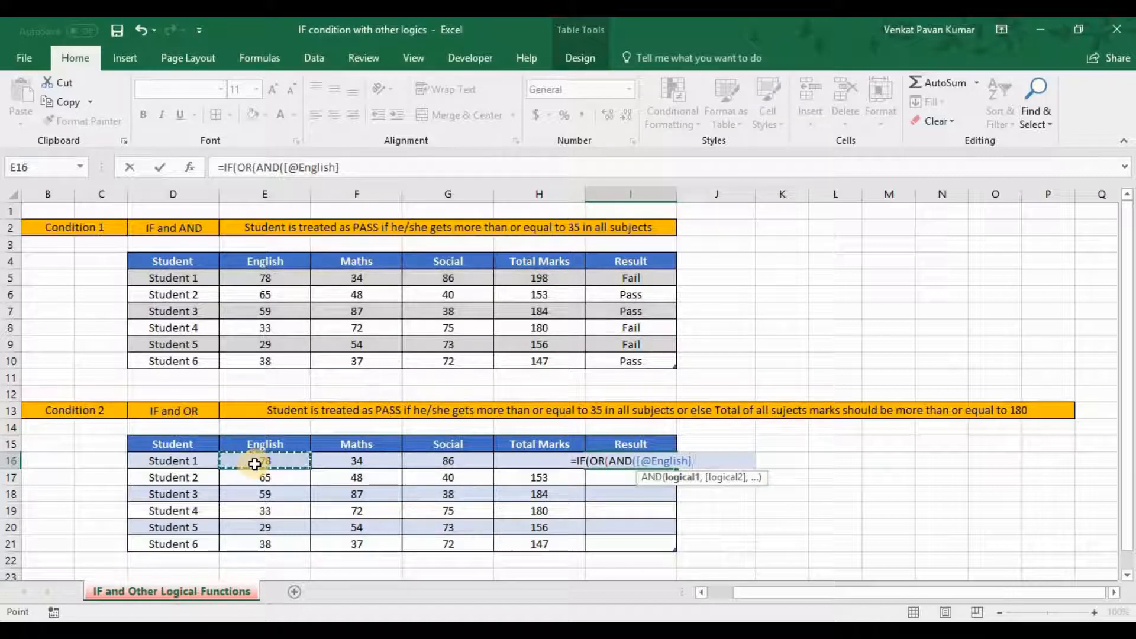
type(">=35,.")
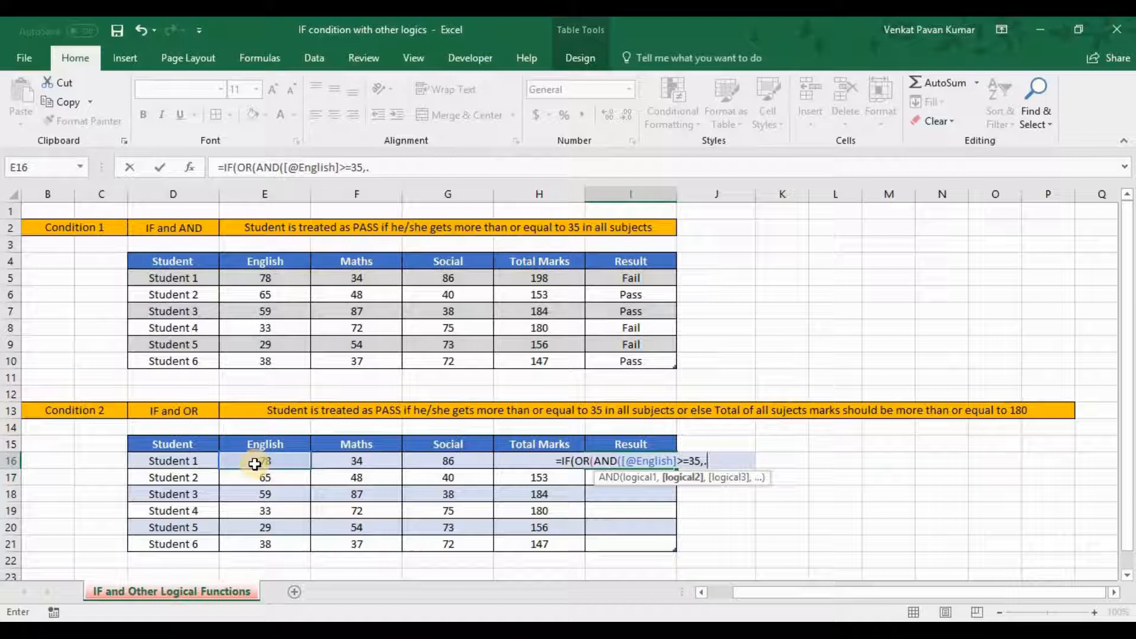
key("BackSpace")
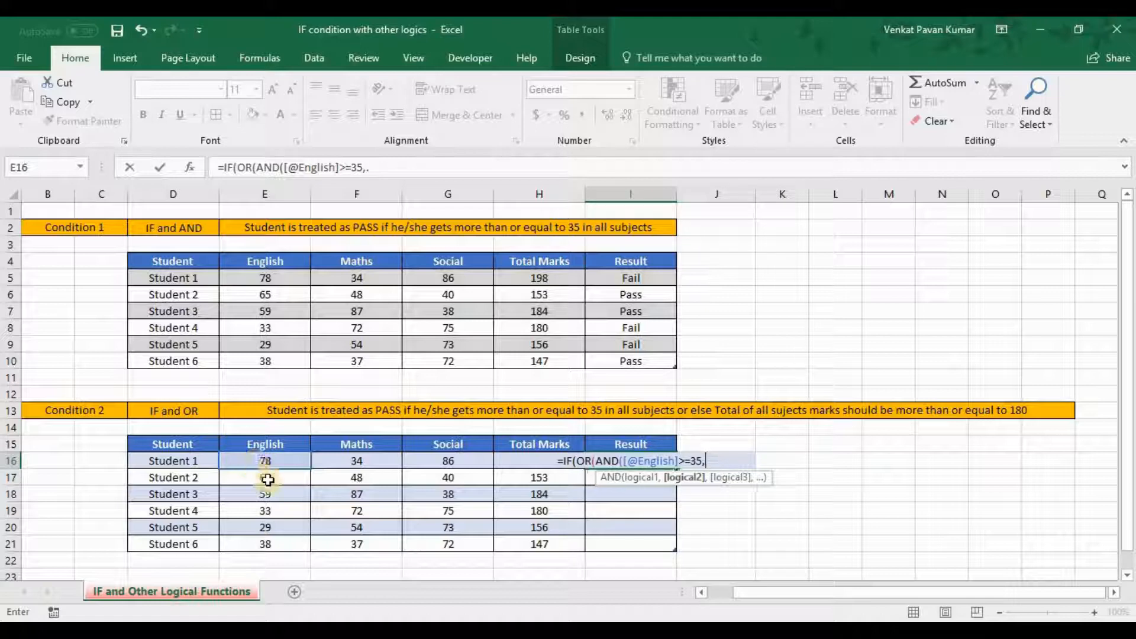
left_click(339, 460)
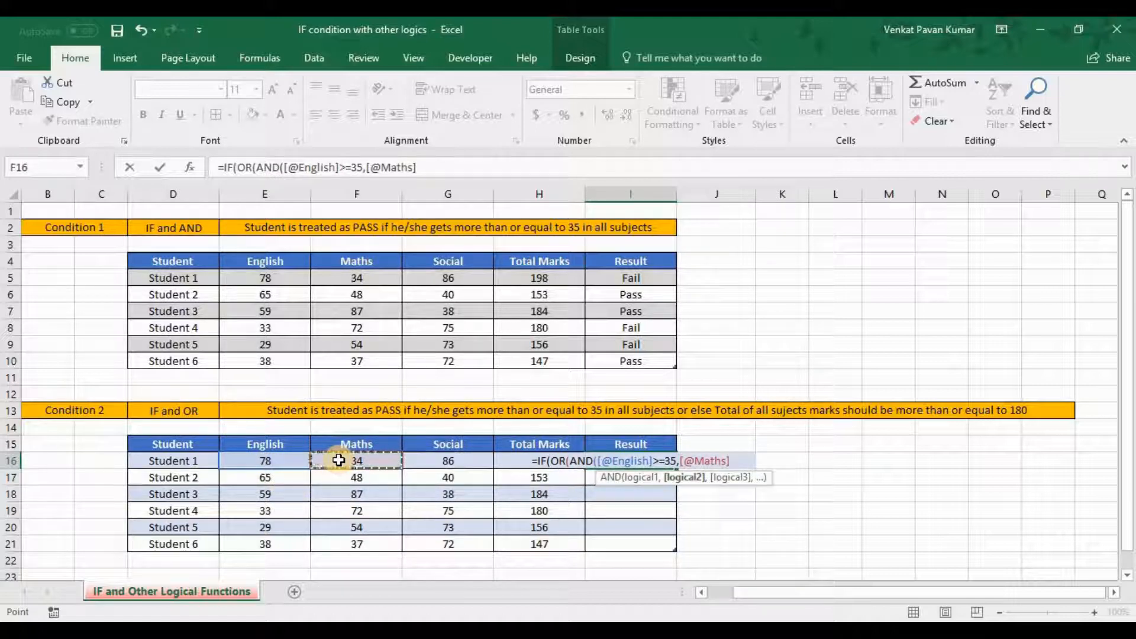
type(">=35,")
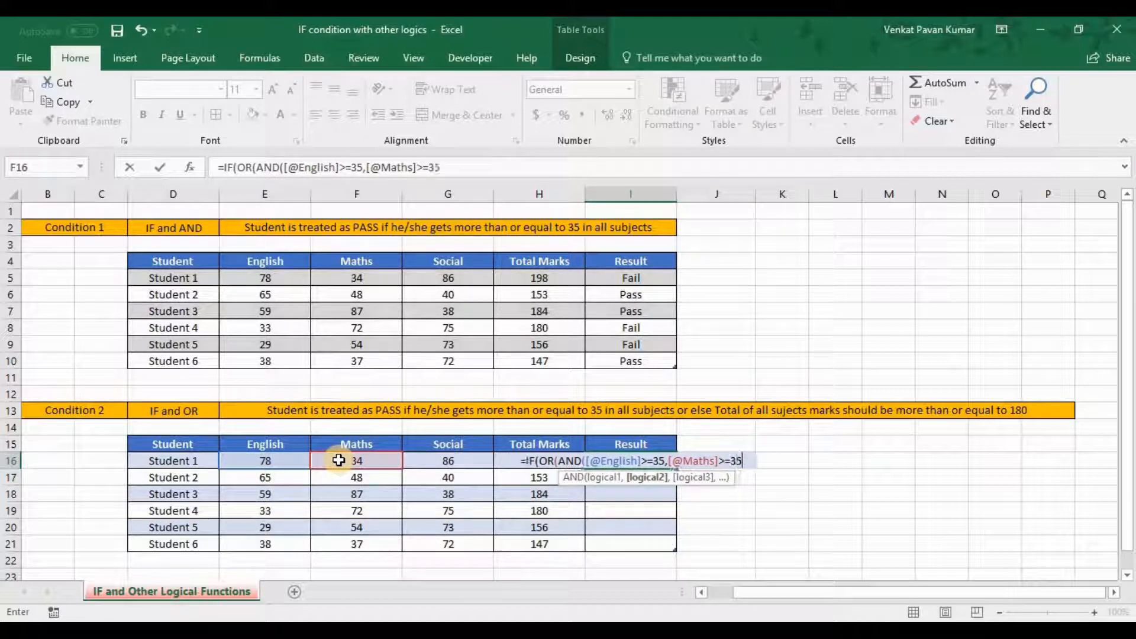
left_click(446, 462)
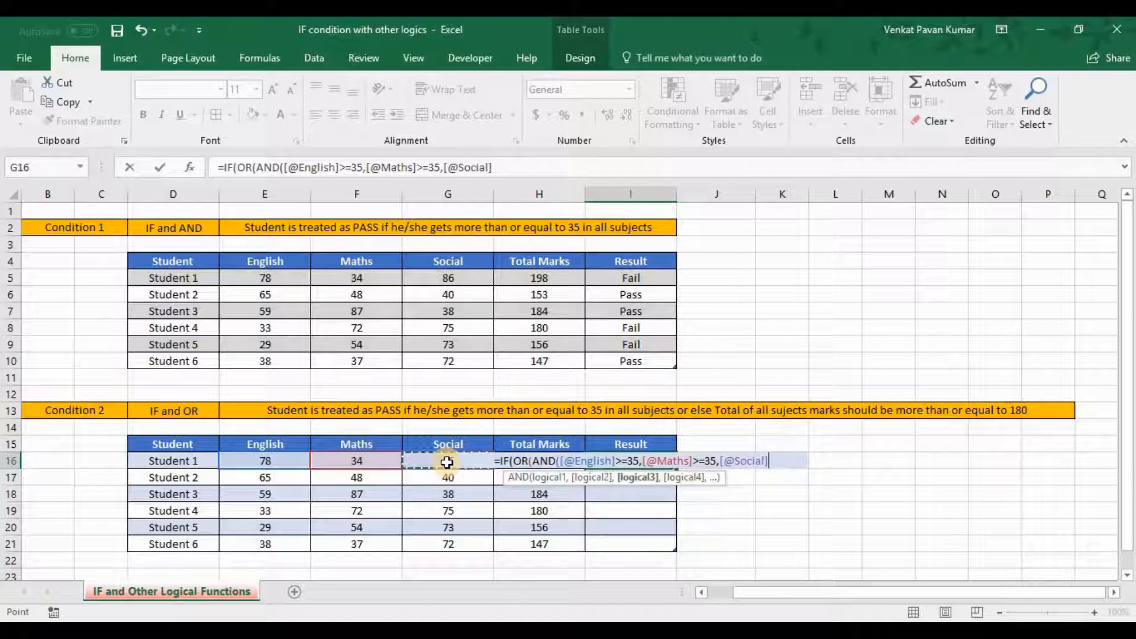
type(">=35")
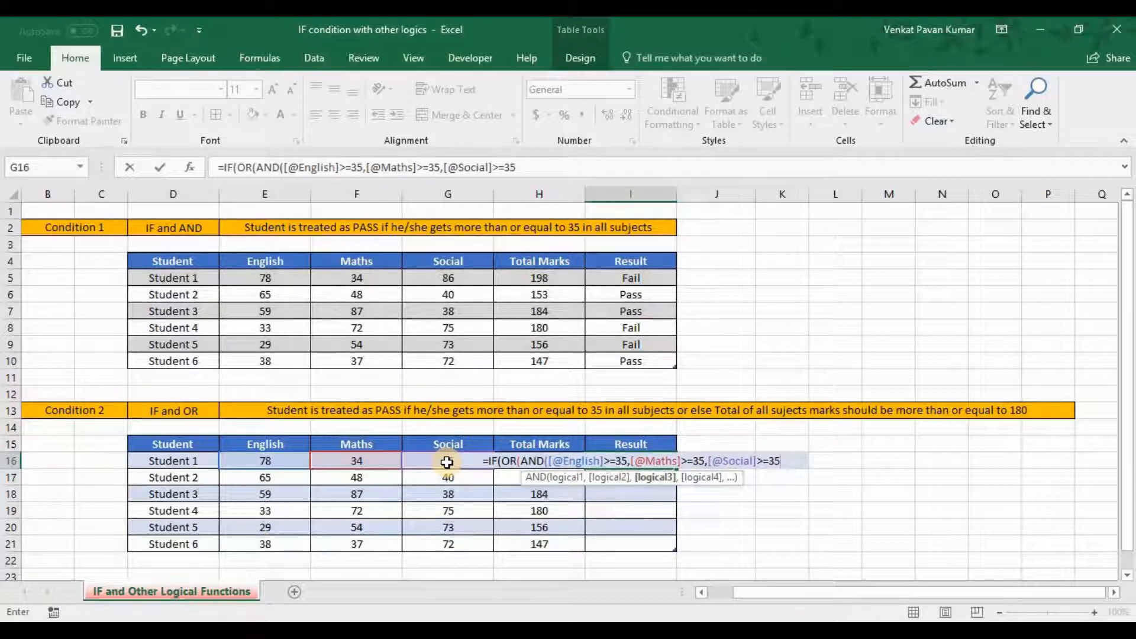
type(")")
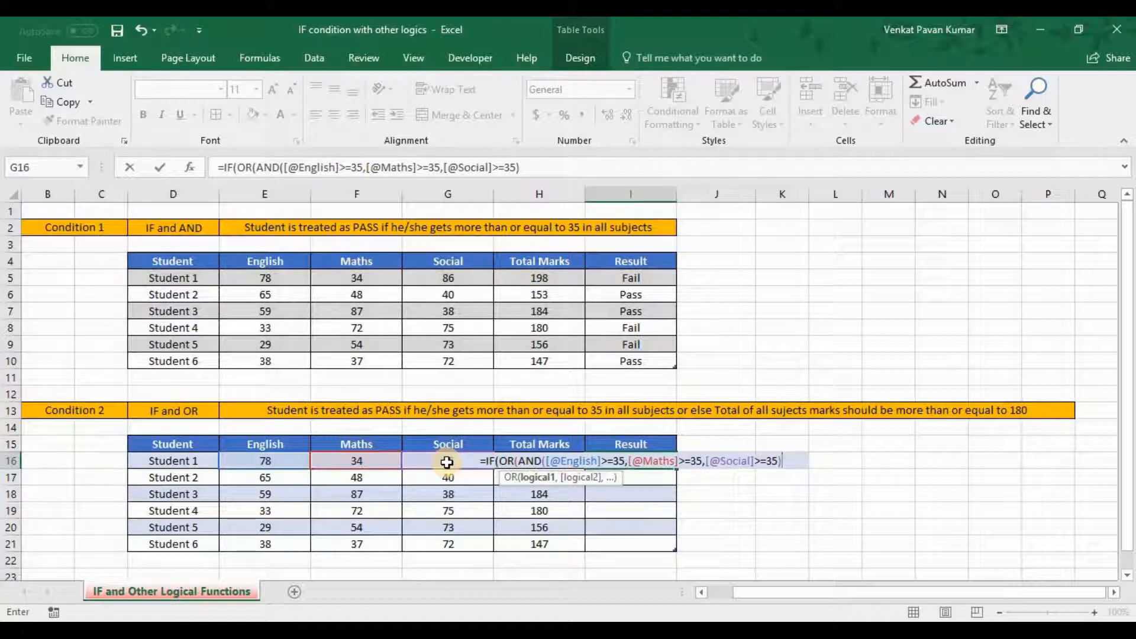
Add a second OR condition to the I16 formula requiring Total Marks to be >=180, and close the OR function.
left_click(526, 163)
type(",")
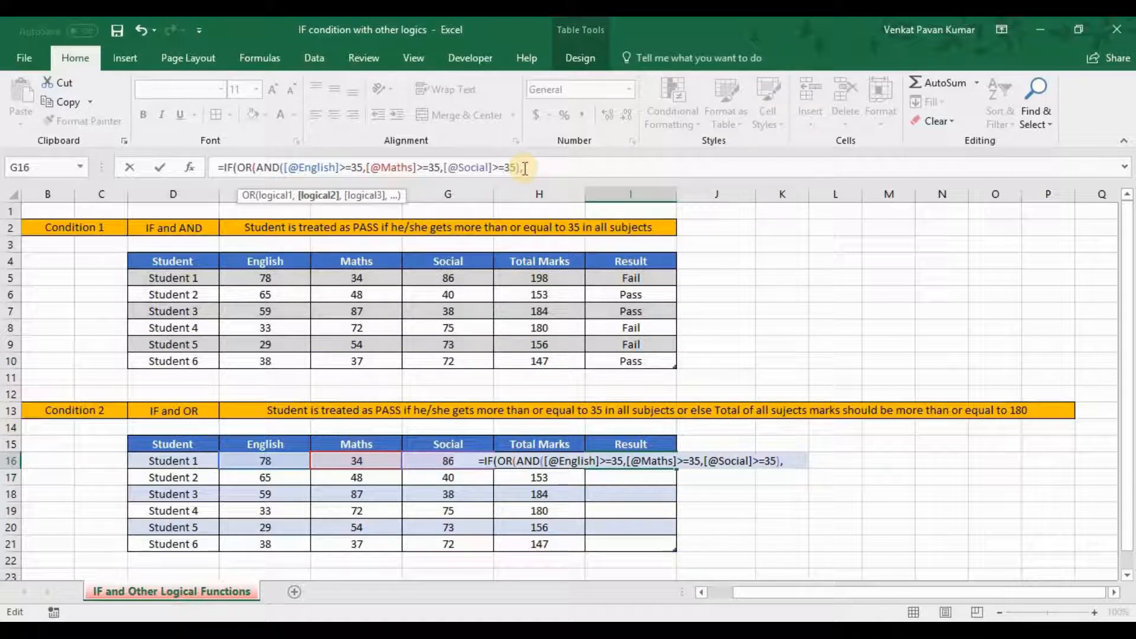
left_click(504, 489)
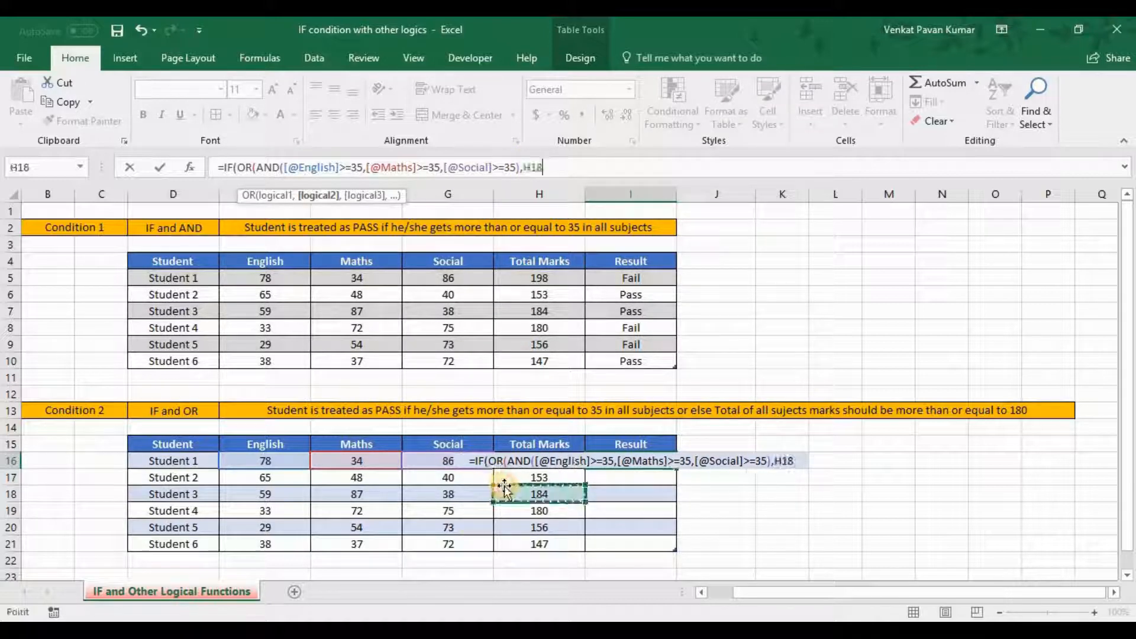
key("Up")
key("Up")
key("Up")
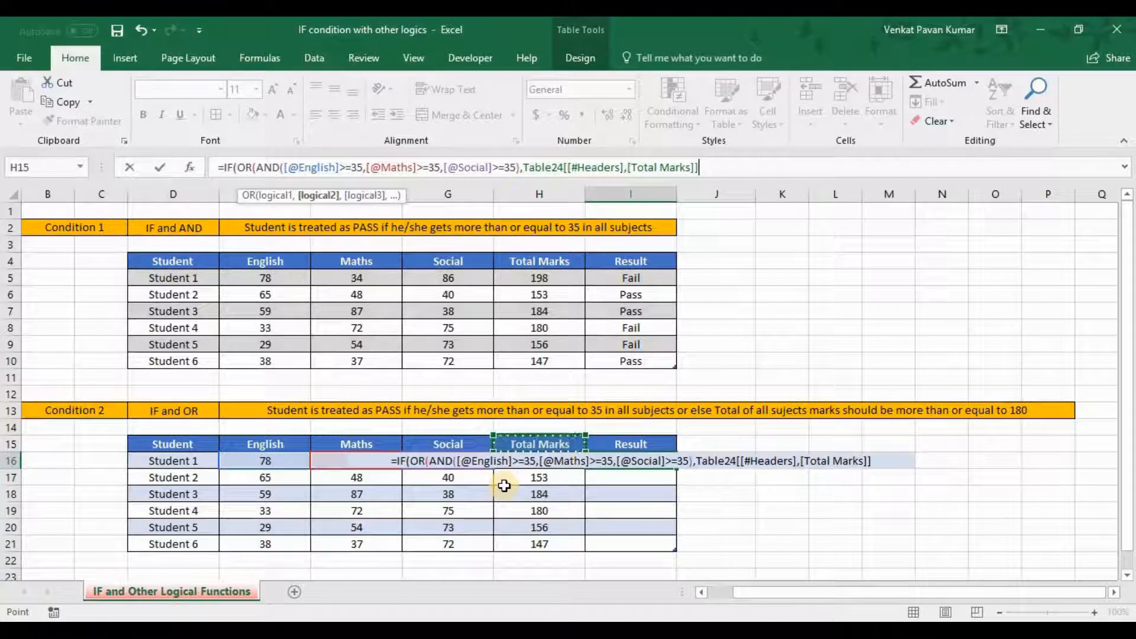
key("Down")
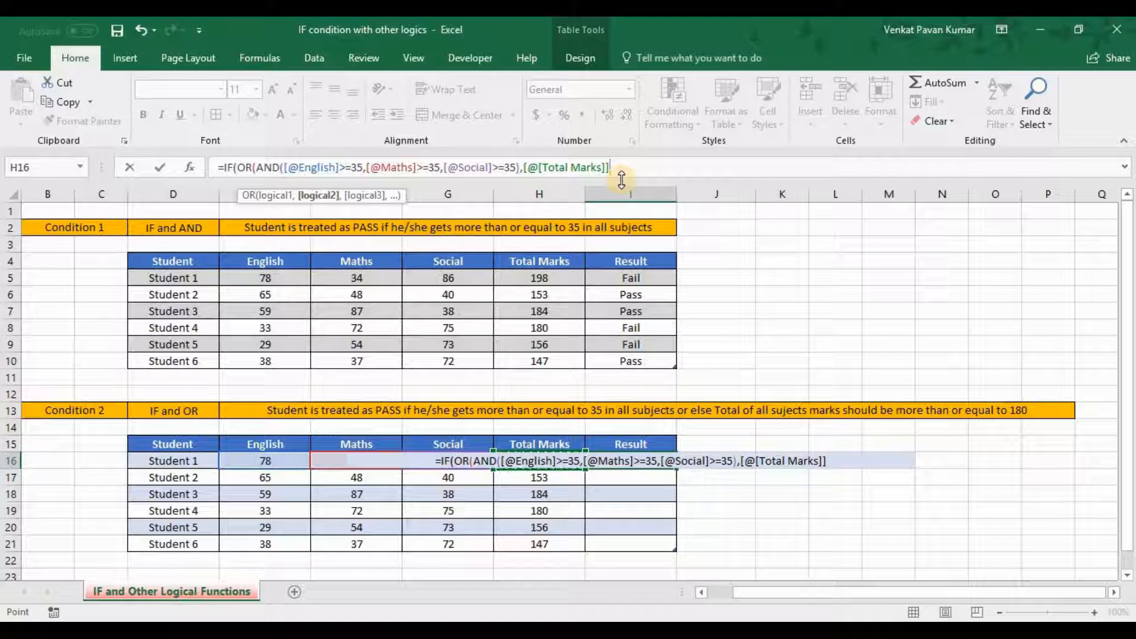
type(">=180")
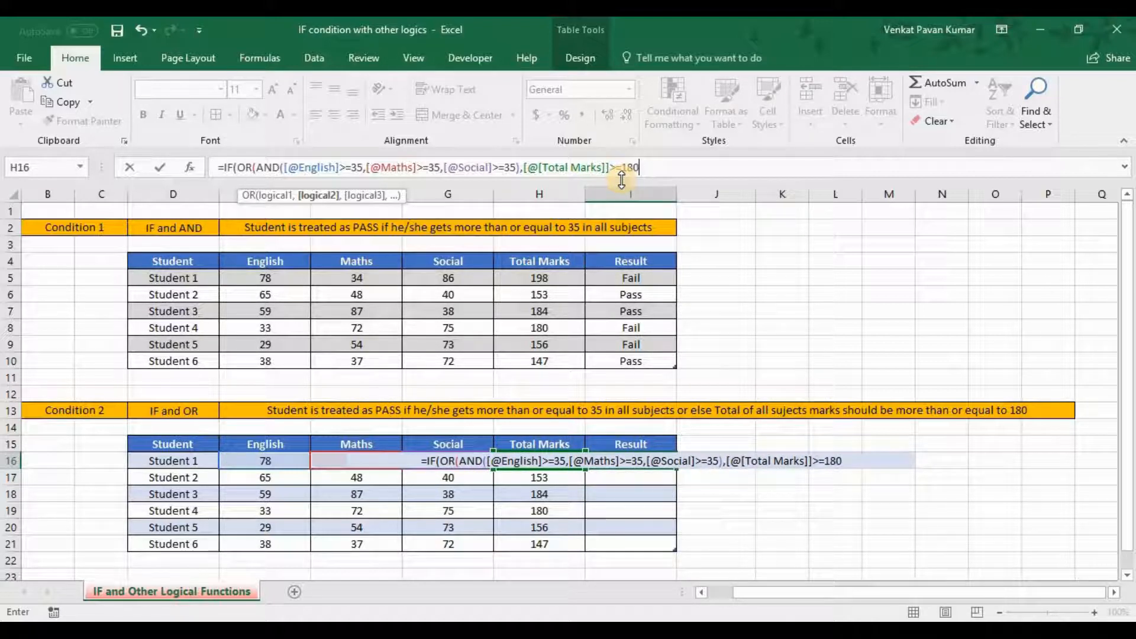
type(")")
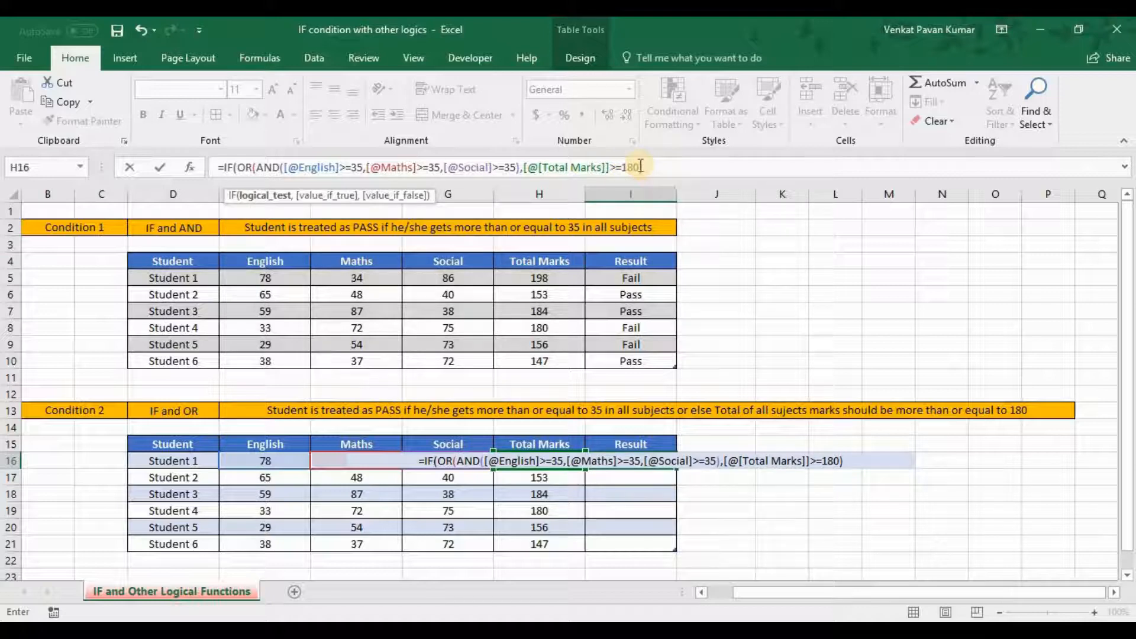
left_click(641, 167)
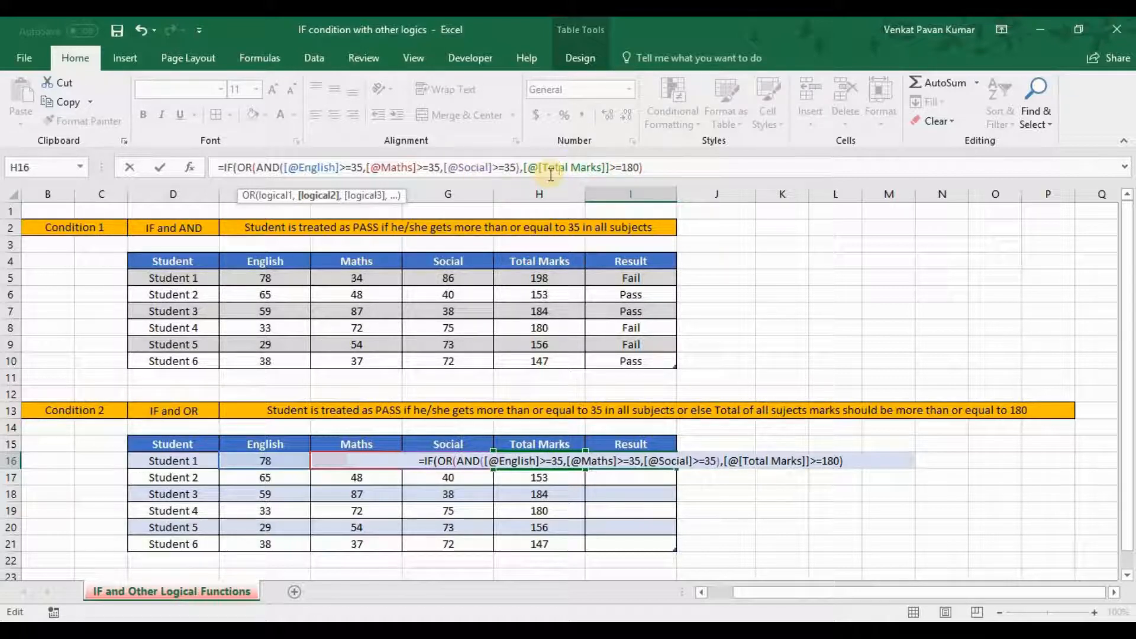
Set "Pass" as the value returned when the IF test in I16 is true.
left_click(682, 163)
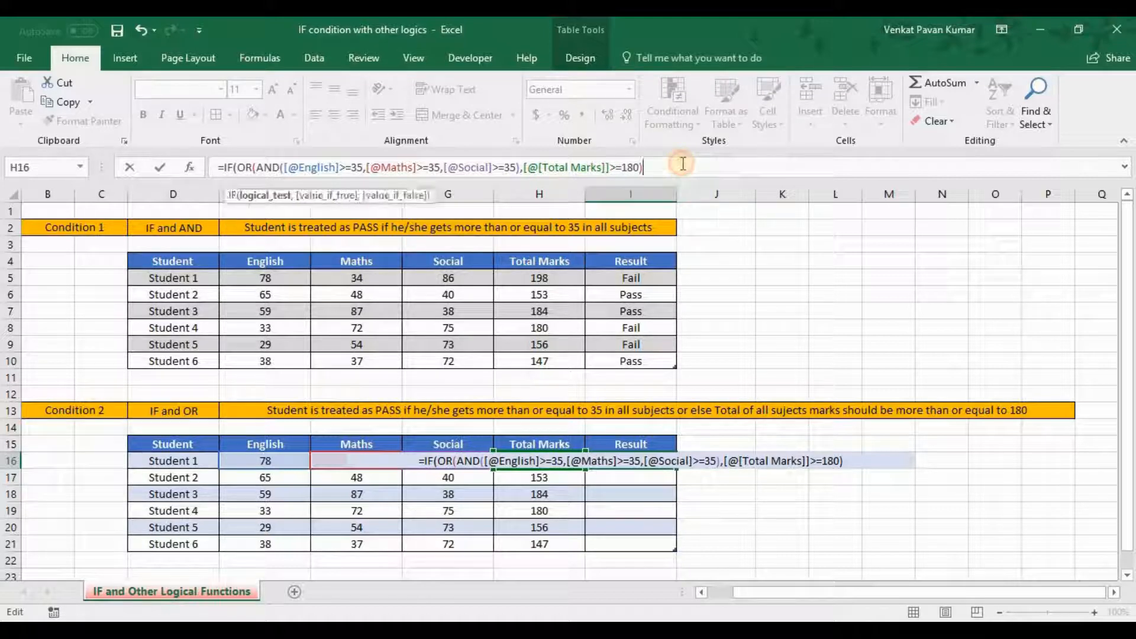
type(",\"")
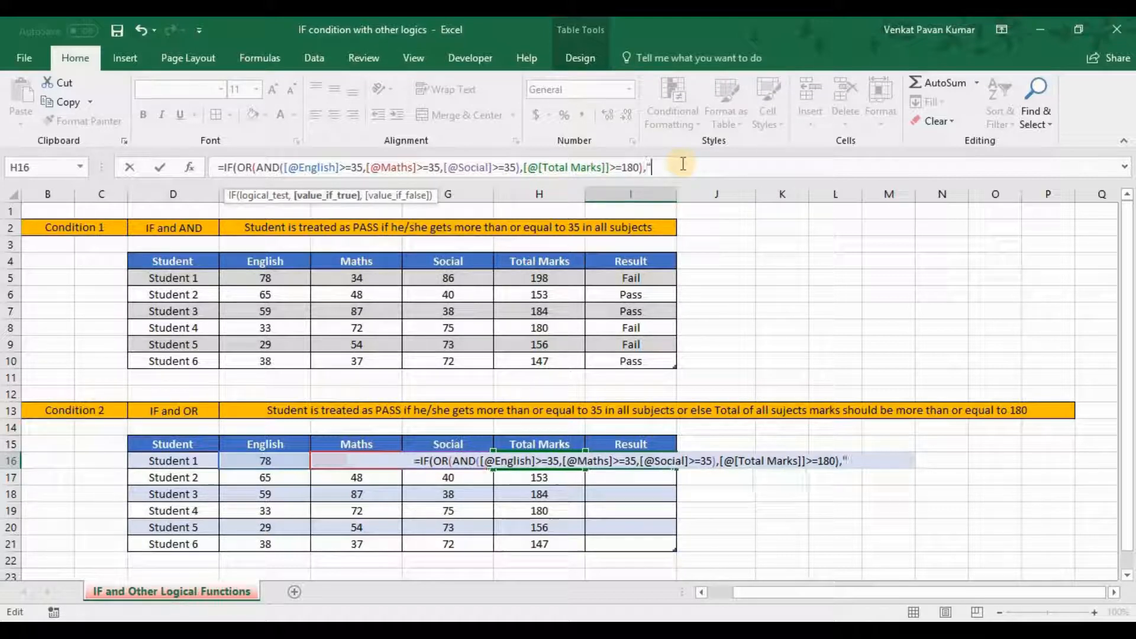
type("pass")
key("BackSpace")
key("BackSpace")
key("BackSpace")
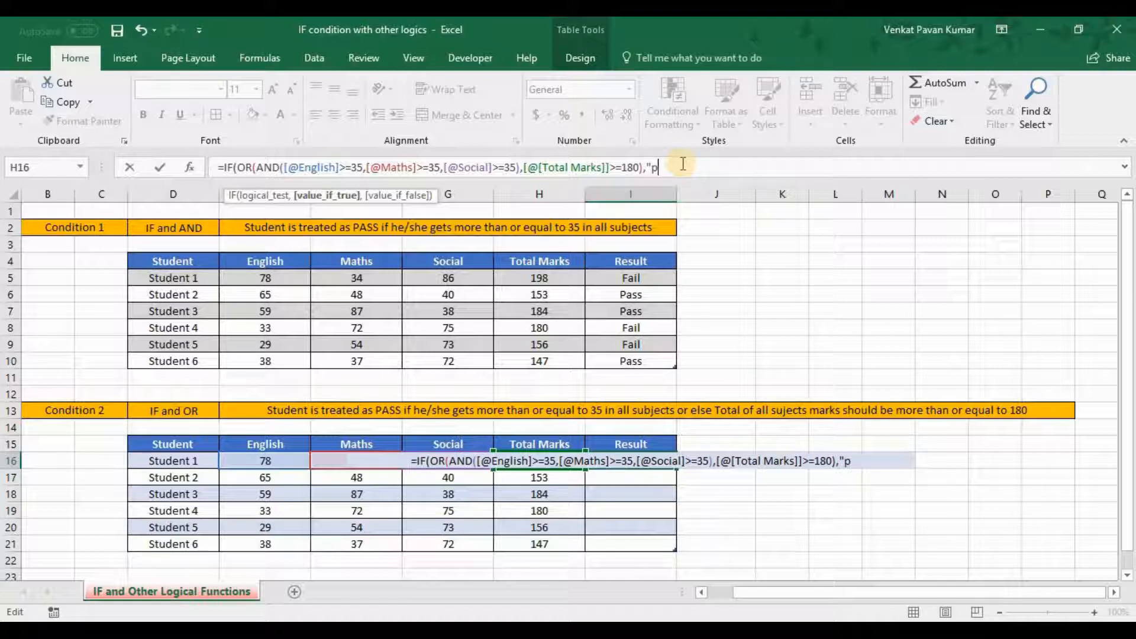
key("BackSpace")
type("Psdd")
key("BackSpace")
key("BackSpace")
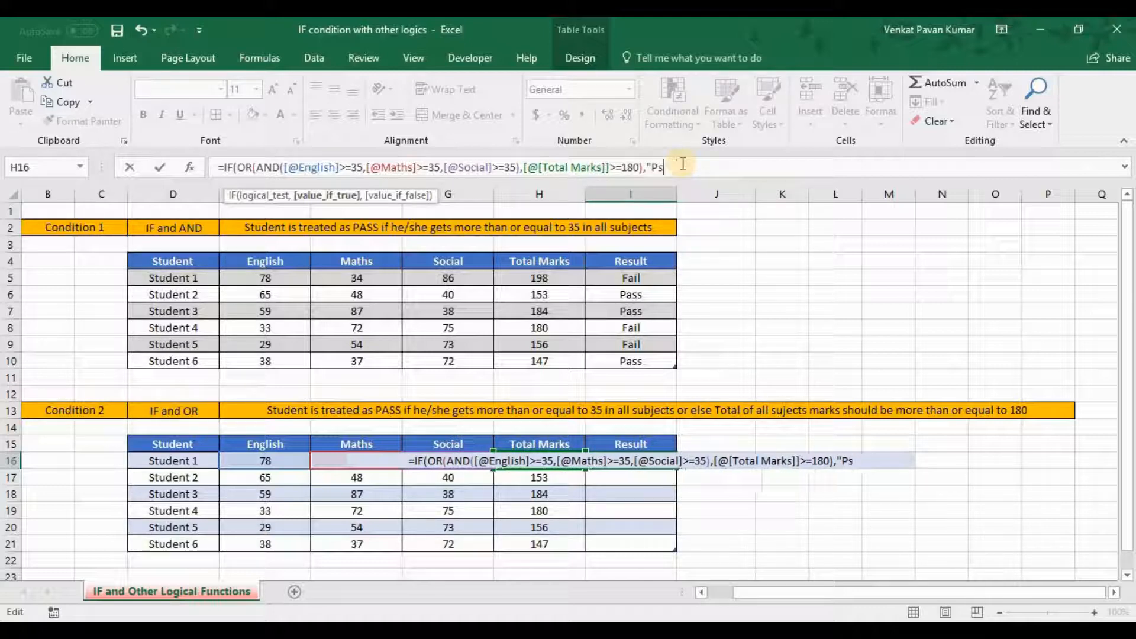
key("BackSpace")
type("as")
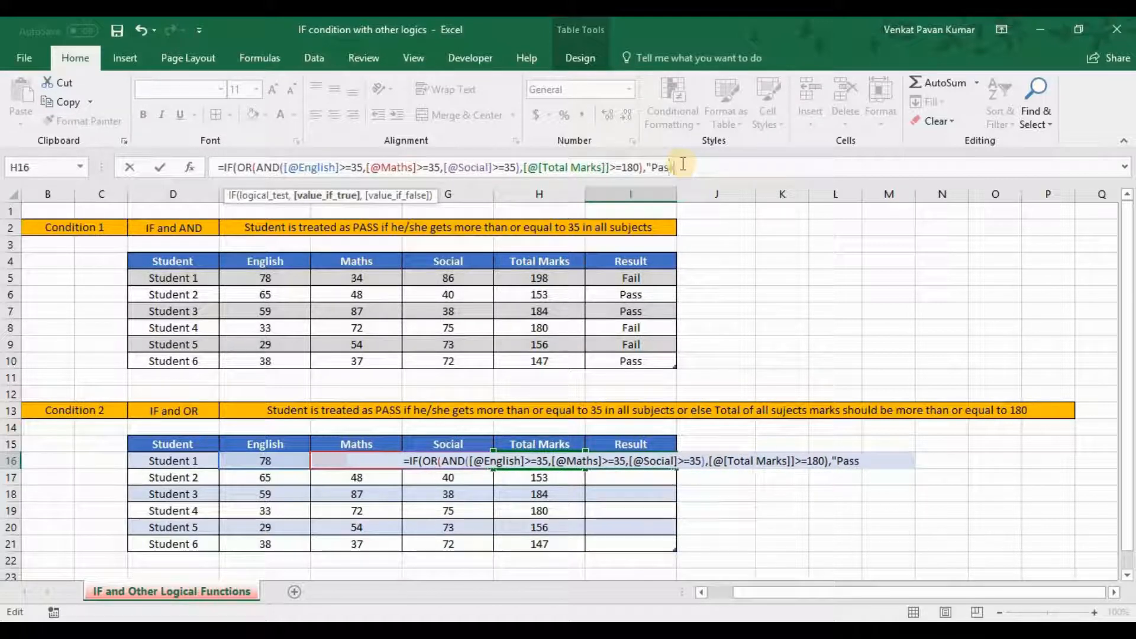
type("s\",\"")
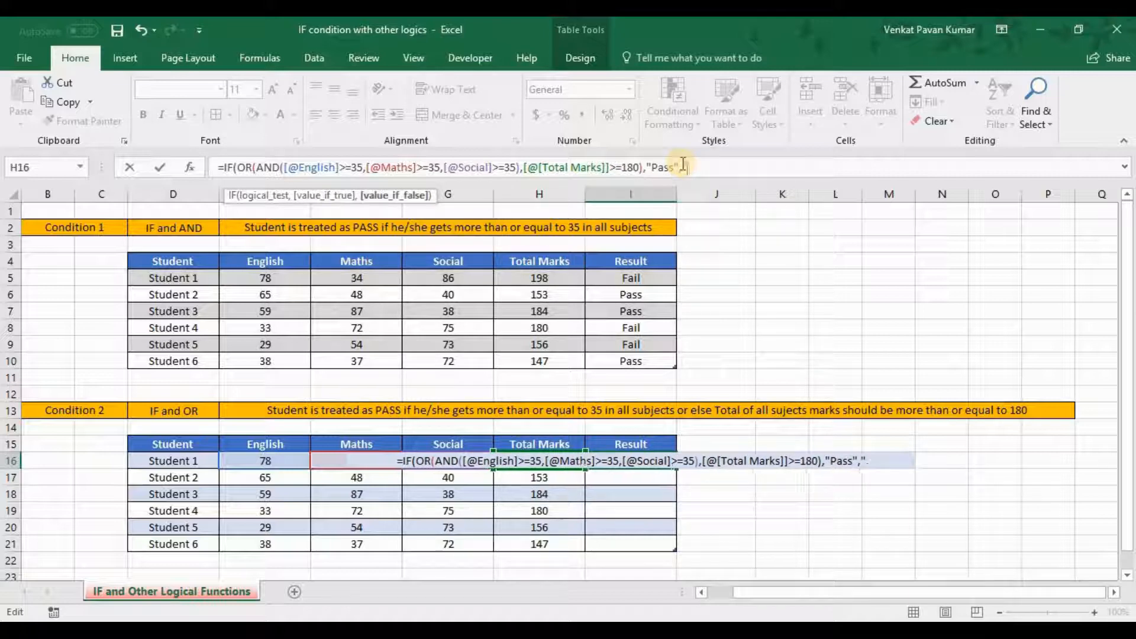
Set "Fail" as the value if false, close the IF function and commit the formula to the Condition 2 Result column.
type("Fil")
key("BackSpace")
key("BackSpace")
key("BackSpace")
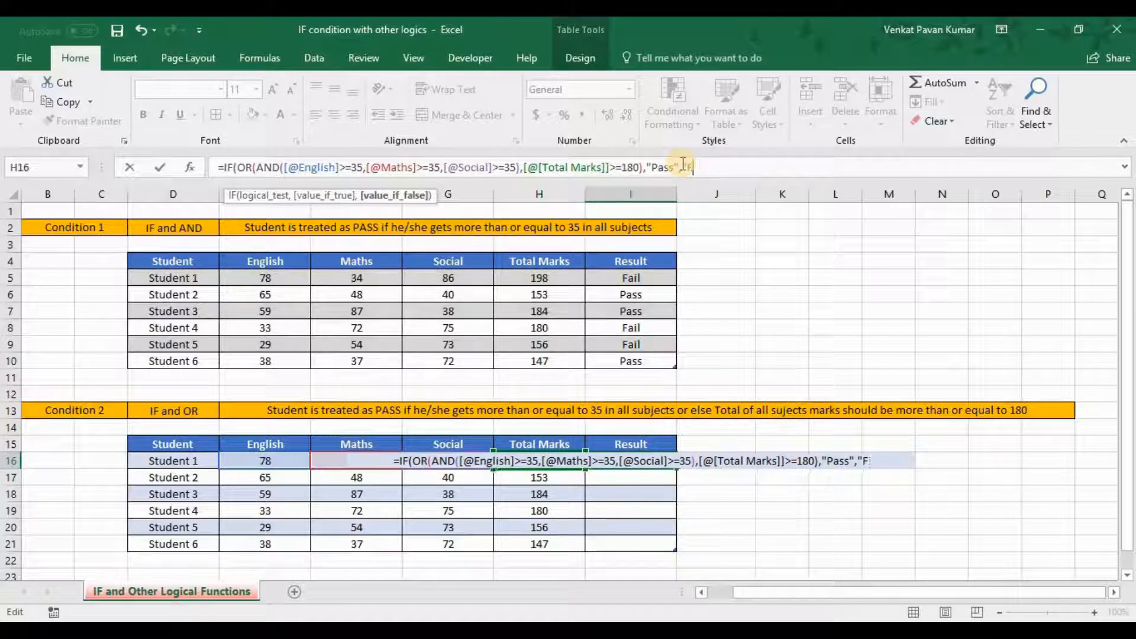
type("Fail")
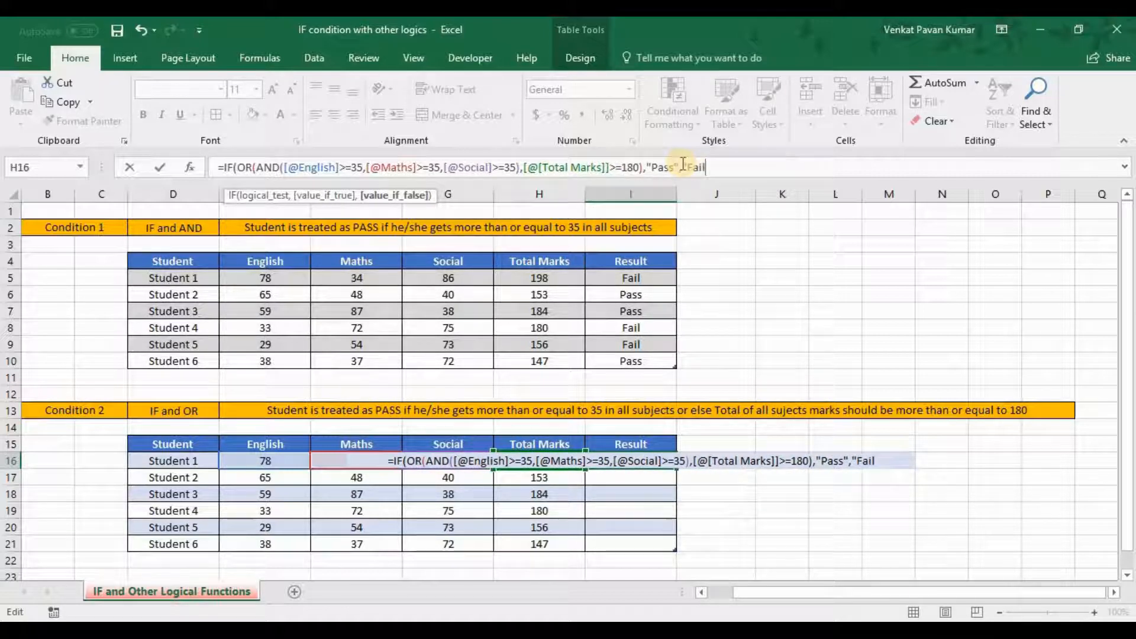
type("\")")
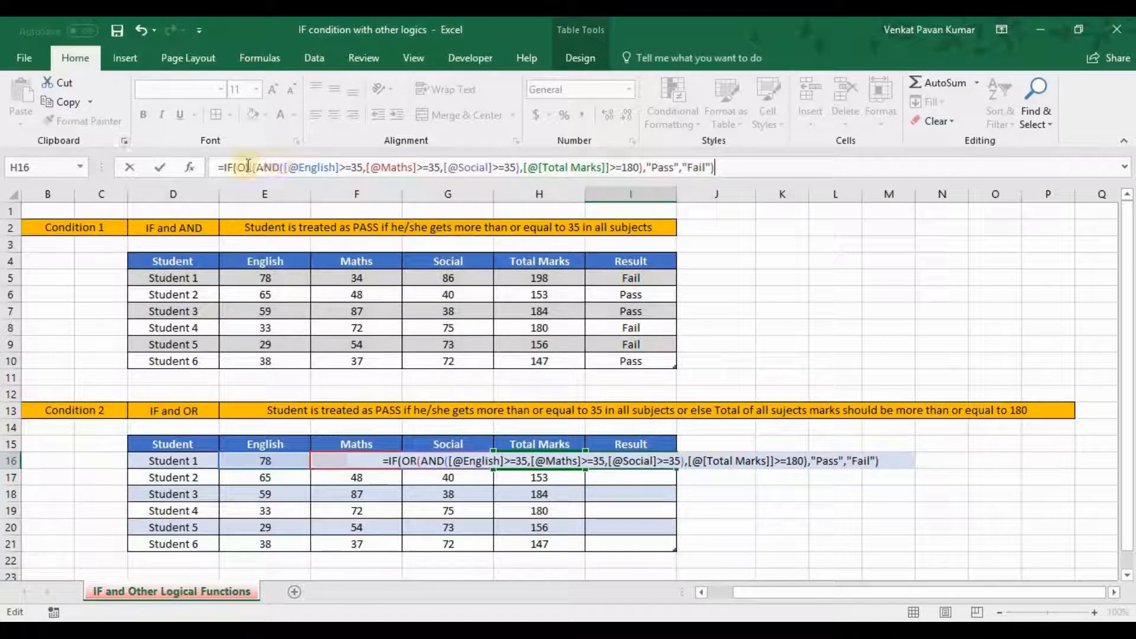
left_click(293, 167)
left_click_drag(237, 167, 645, 168)
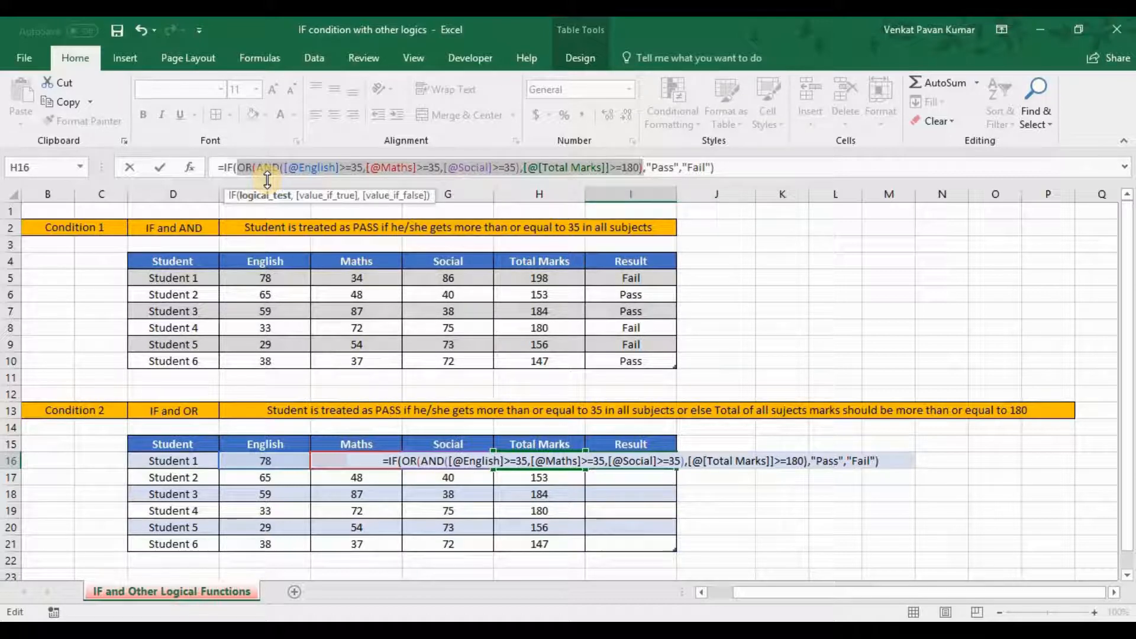
key("Return")
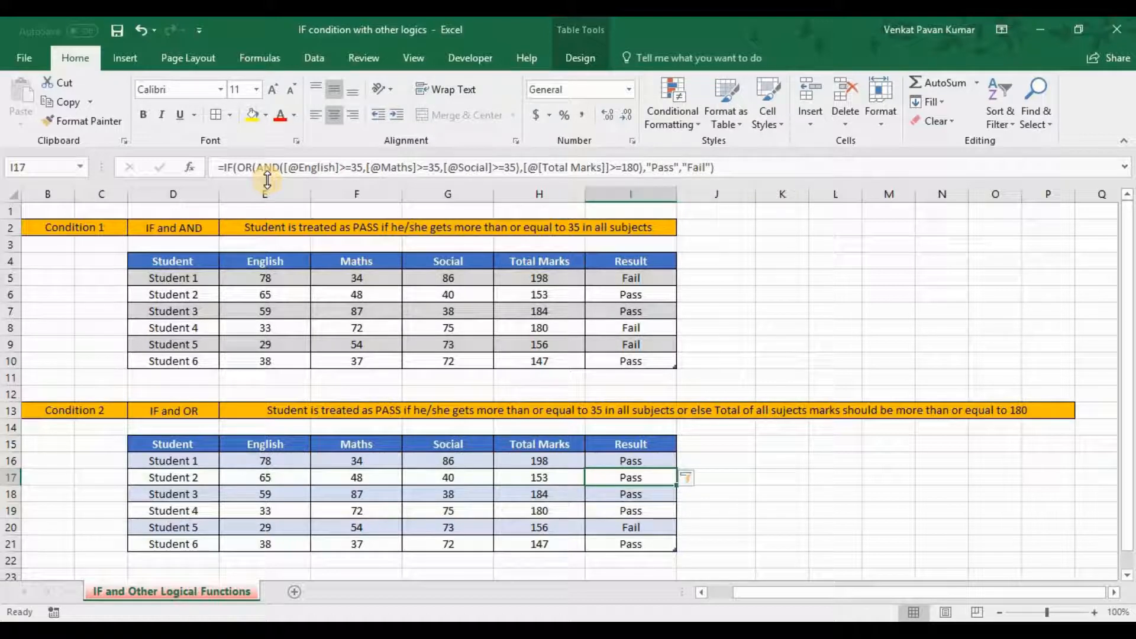
Compare Student 1's Result formulas in both tables, and check the Maths and Total Marks cells in the Condition 2 table.
key("Up")
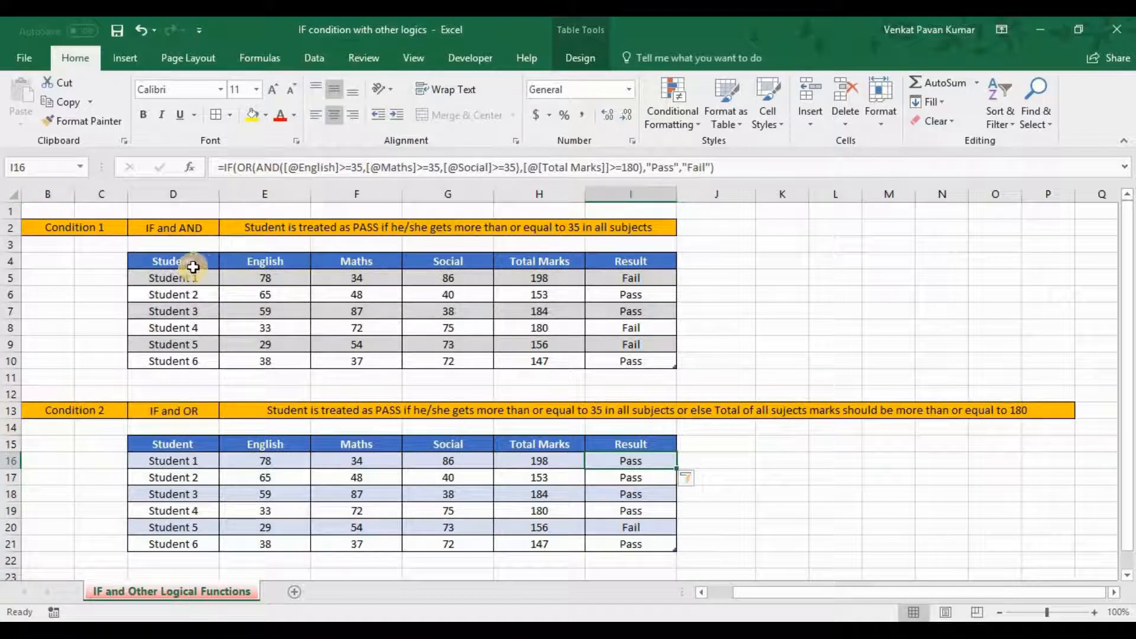
left_click(618, 280)
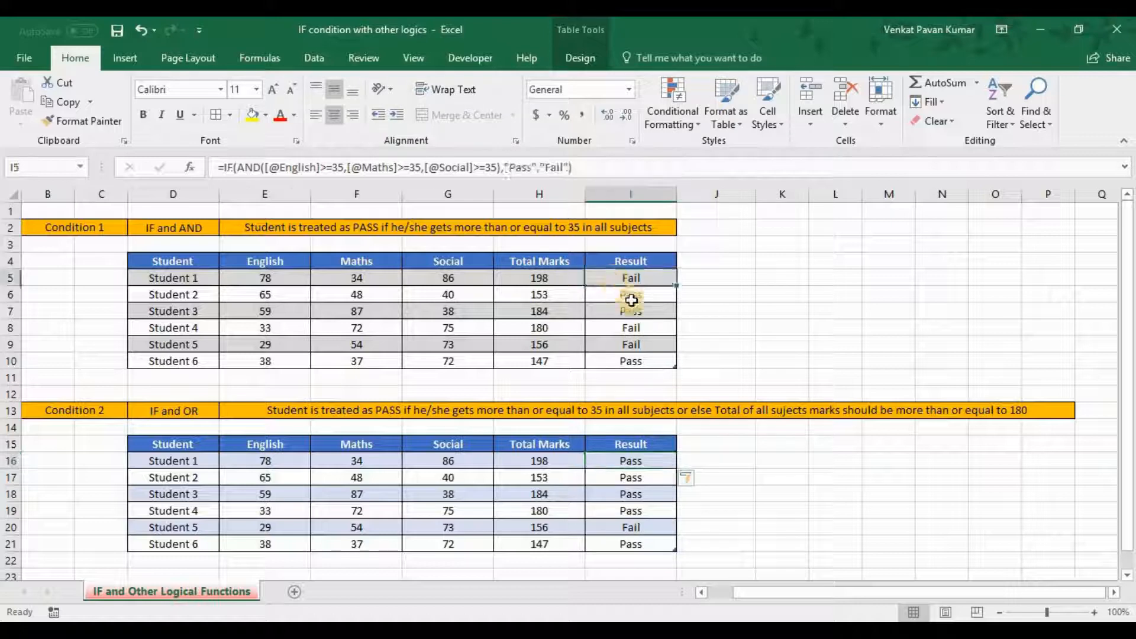
left_click(620, 464)
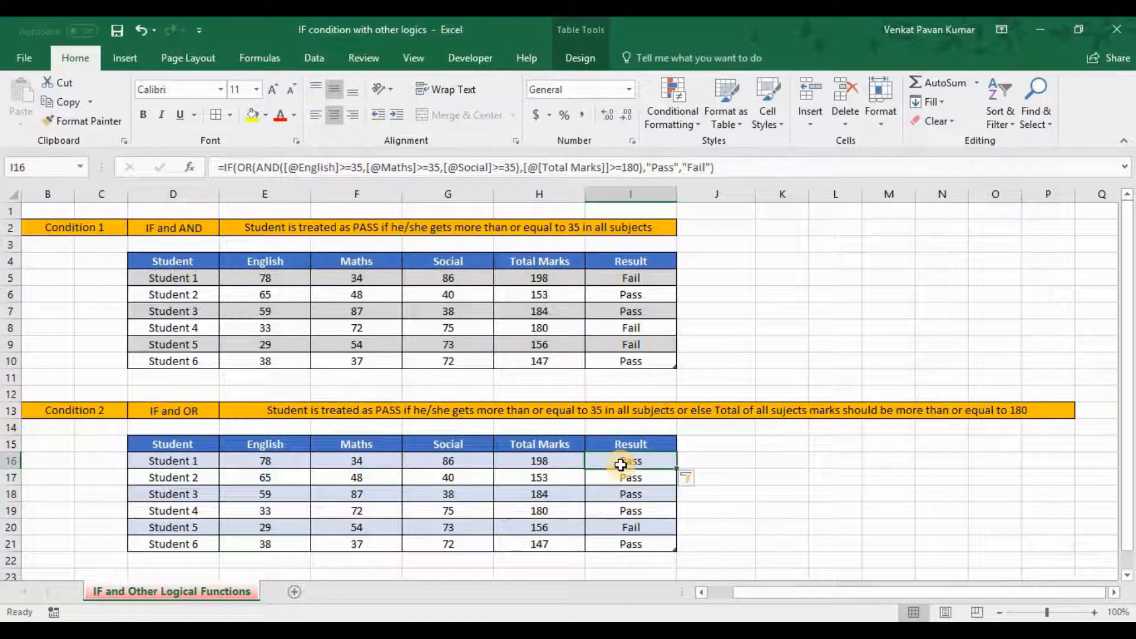
left_click(361, 462)
left_click(569, 459)
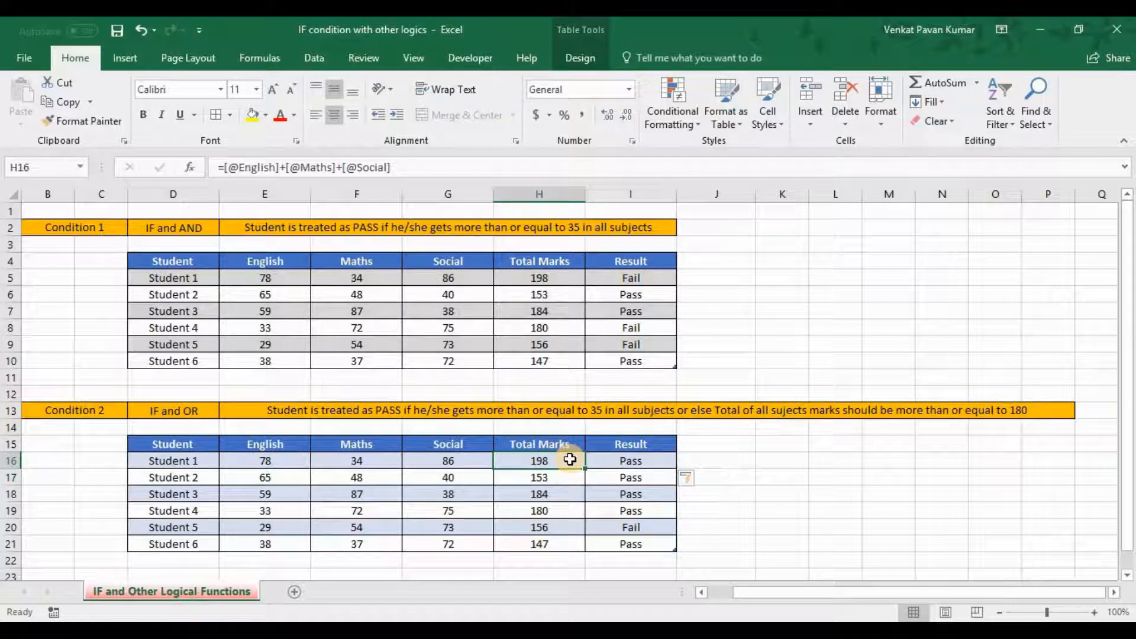
Check the subject marks and totals of Student 2 and Student 4 against their Condition 2 Results, ending at Student 1's Result.
left_click(619, 476)
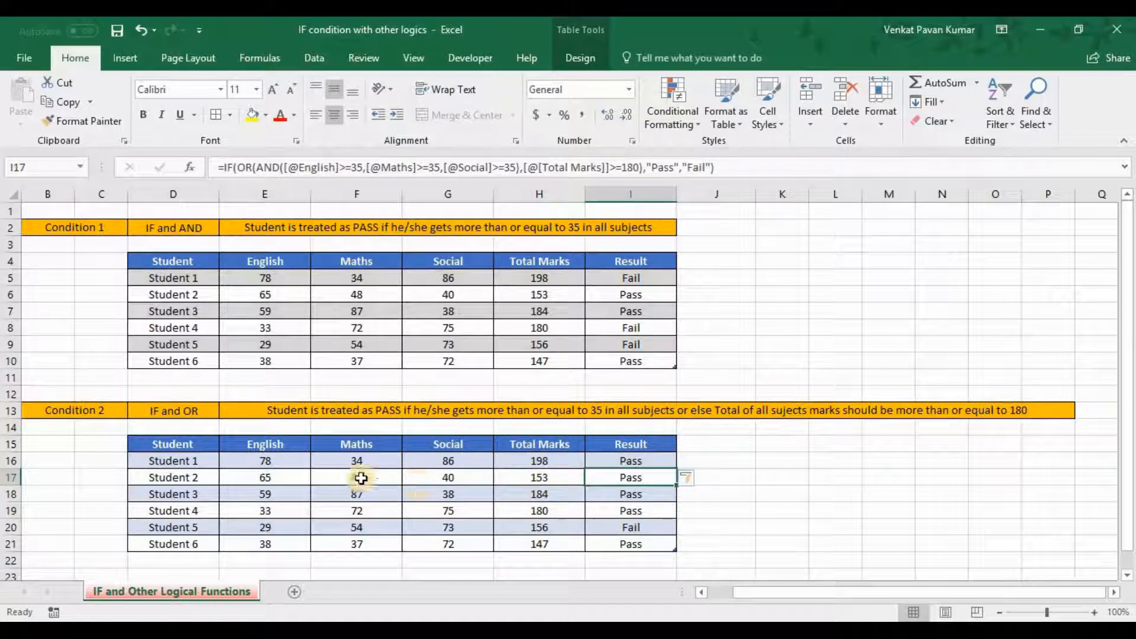
left_click(517, 477)
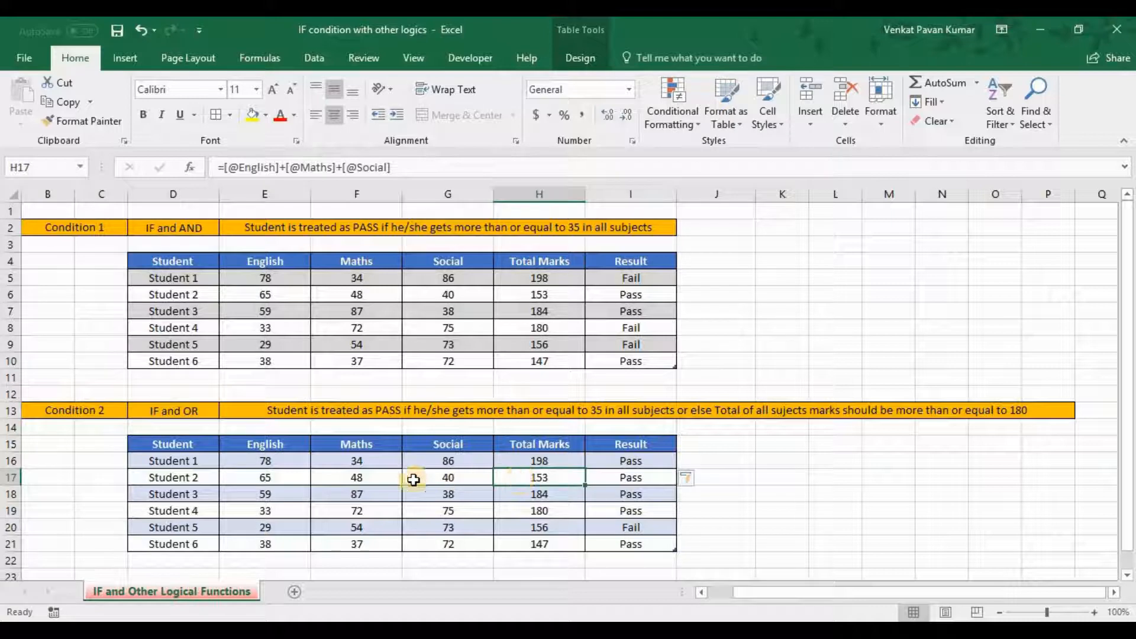
left_click_drag(278, 477, 474, 476)
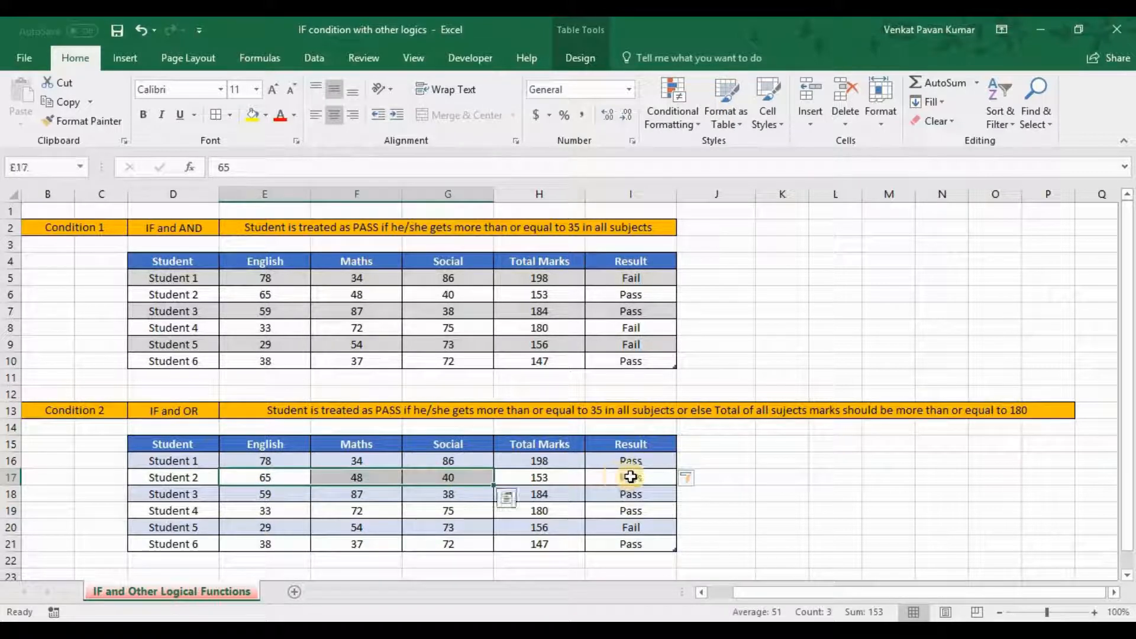
left_click(630, 476)
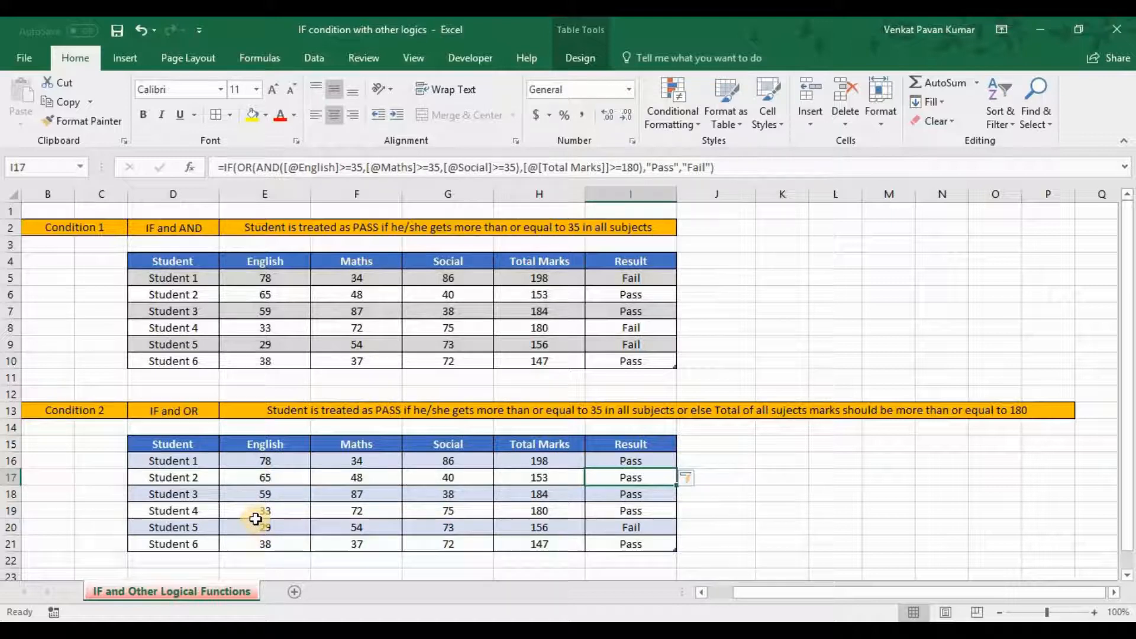
left_click_drag(260, 512, 548, 510)
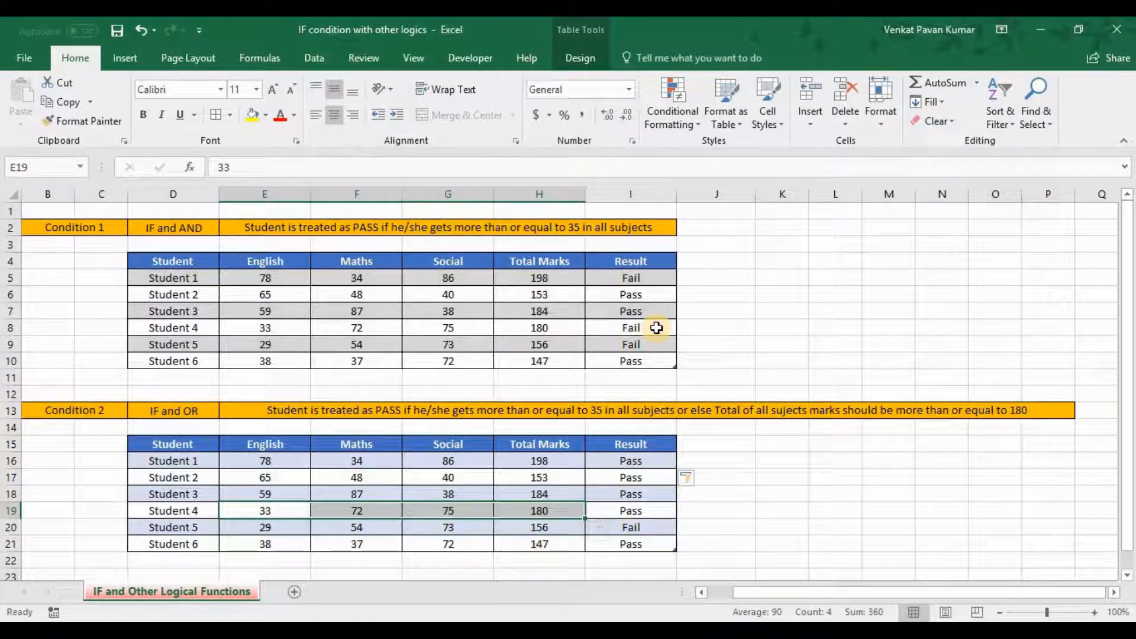
left_click(640, 510)
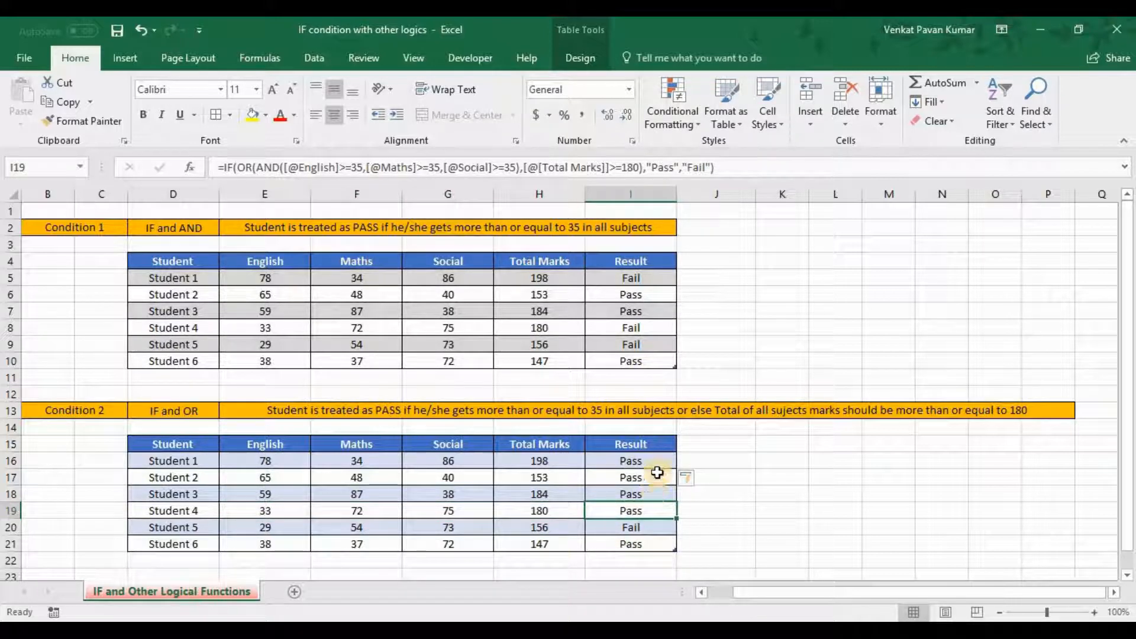
left_click(634, 473)
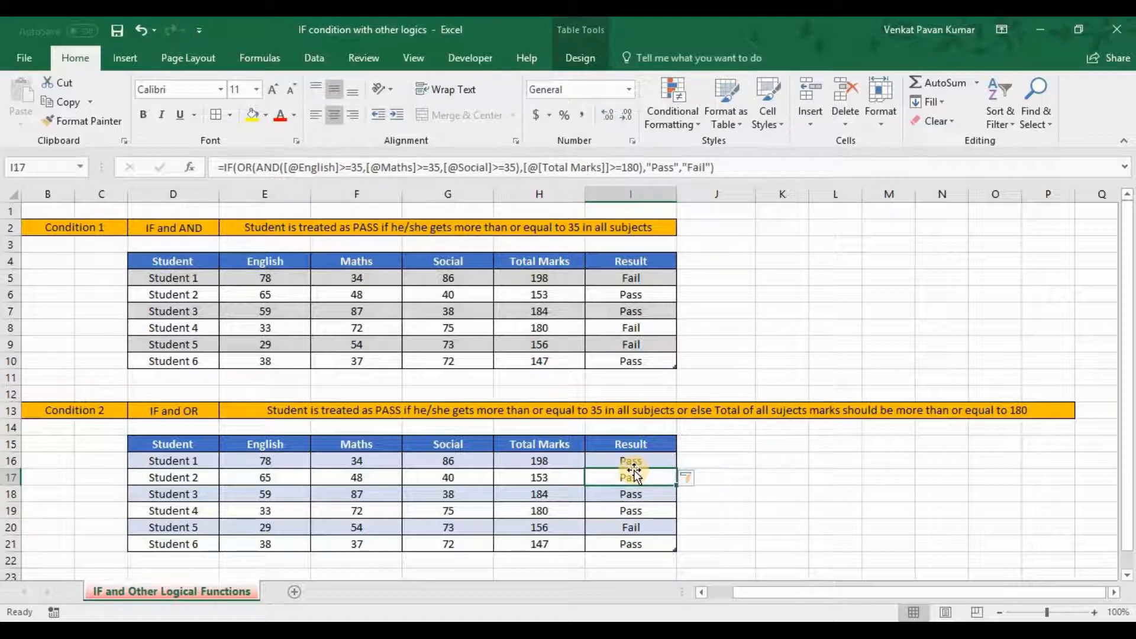
left_click(641, 457)
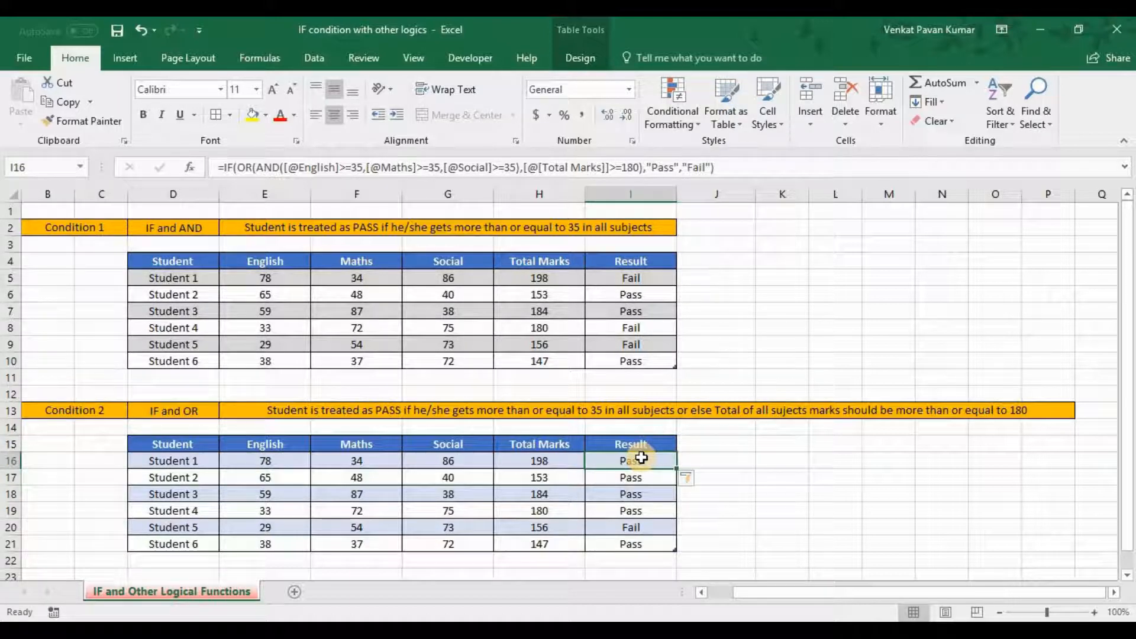